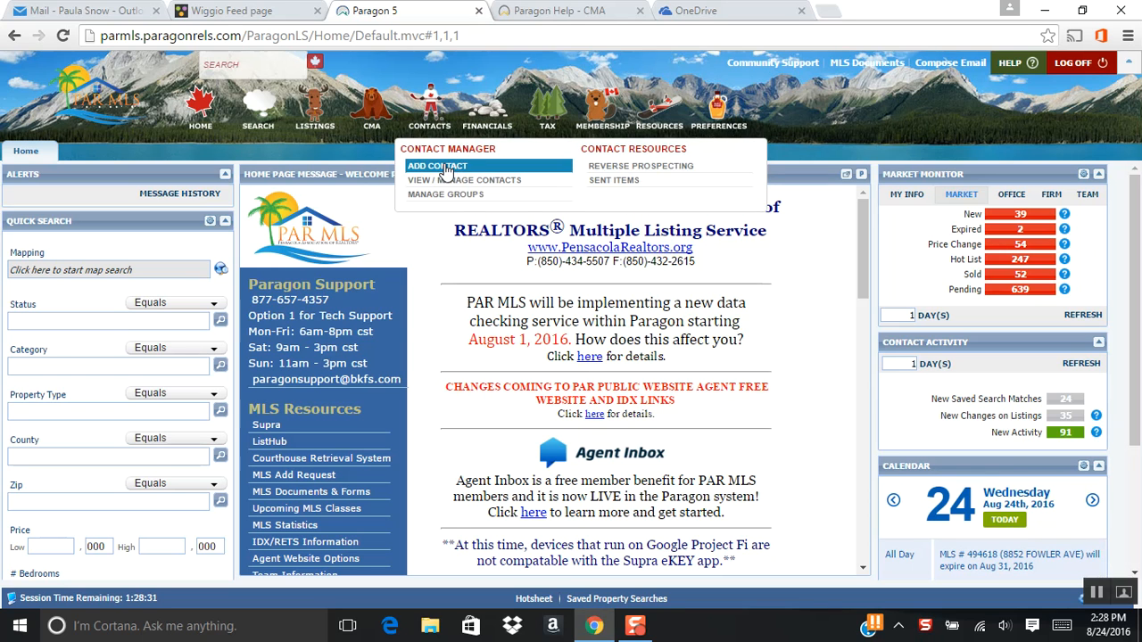
# - Add a new contact and enter the contact's first and last name
pyautogui.click(455, 167)
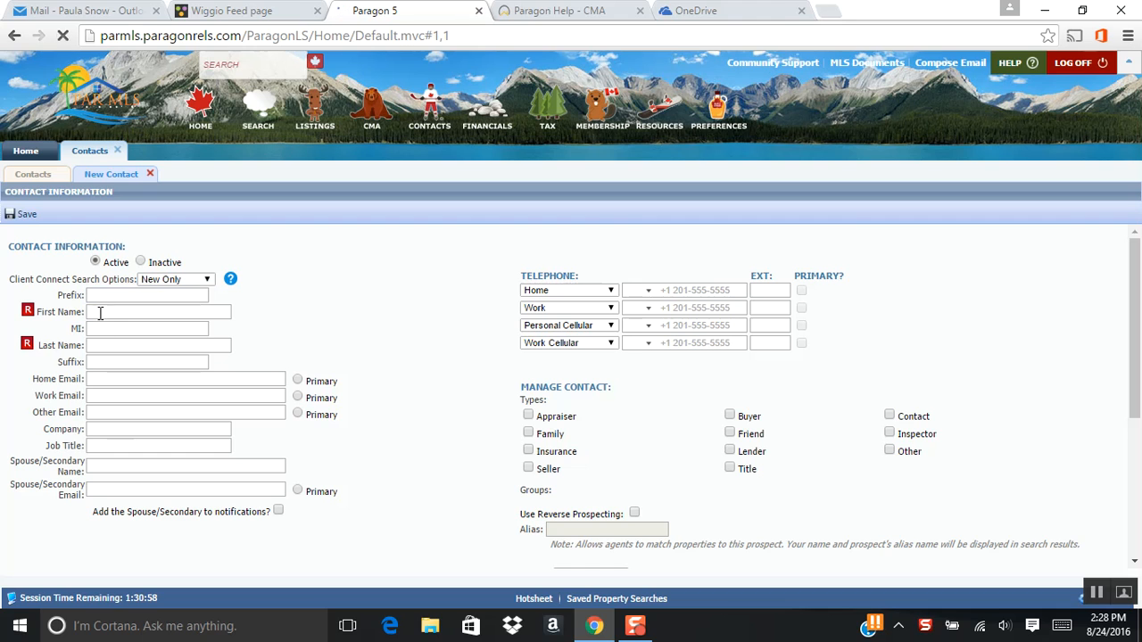
pyautogui.click(102, 312)
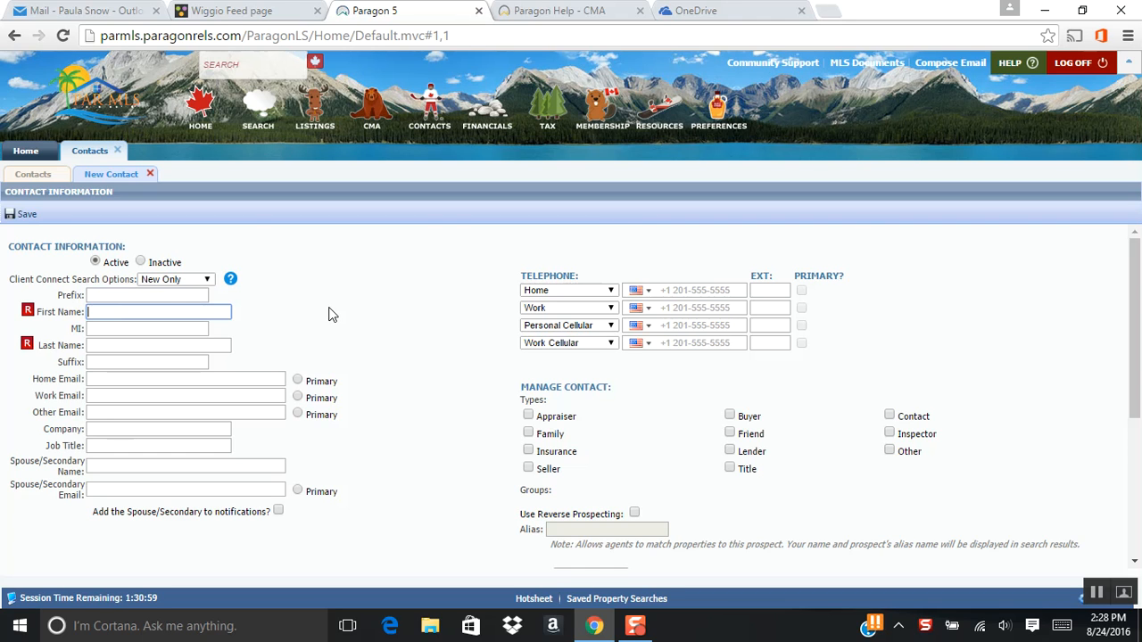
pyautogui.write('John')
pyautogui.press('Tab')
pyautogui.press('Tab')
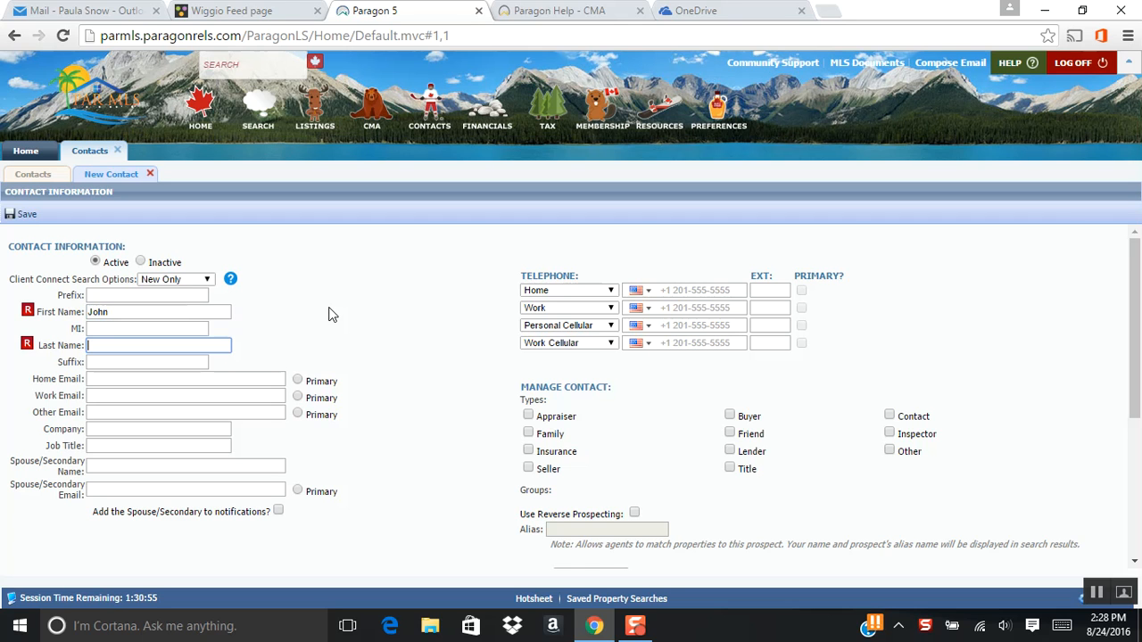
pyautogui.write('Smith')
# - Enter the contact's home e-mail, mark it as primary, and save the contact
pyautogui.click(184, 381)
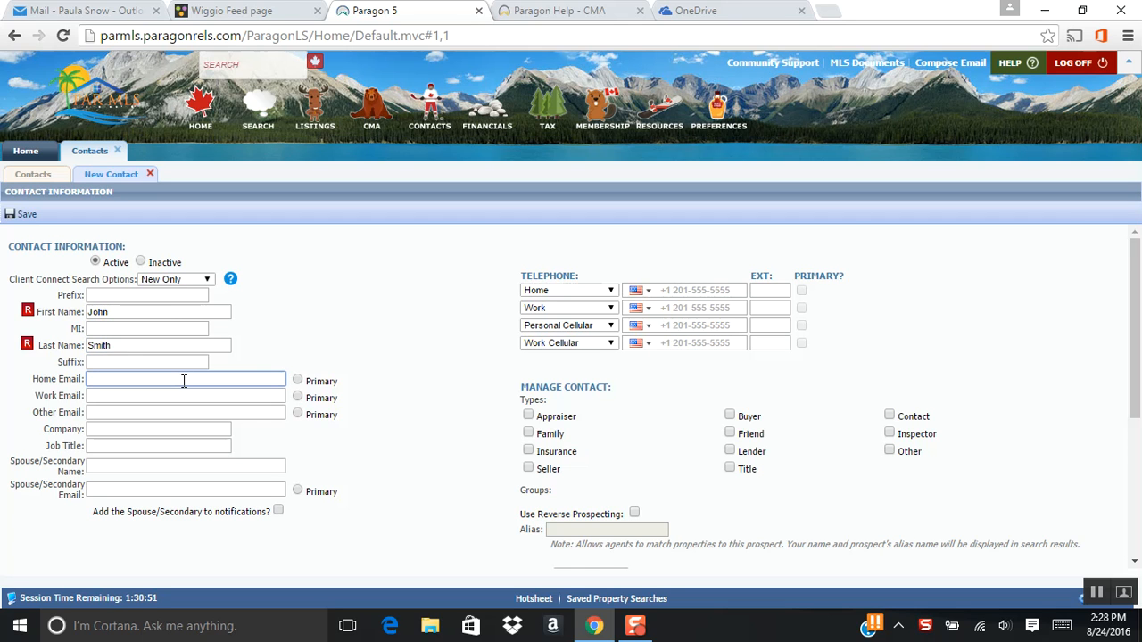
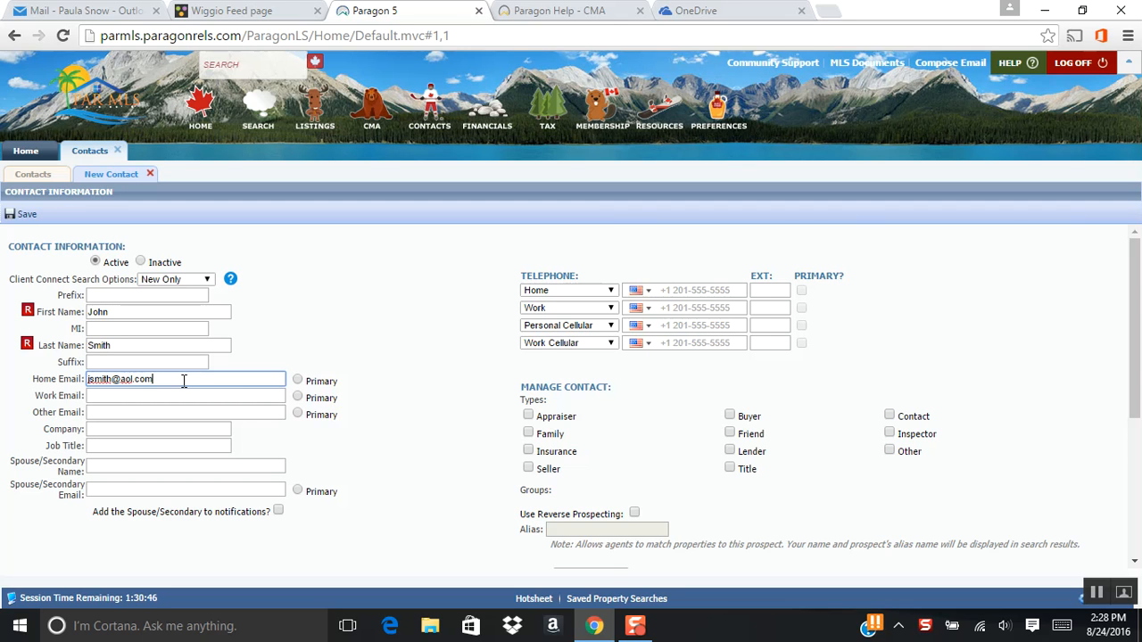
pyautogui.click(315, 304)
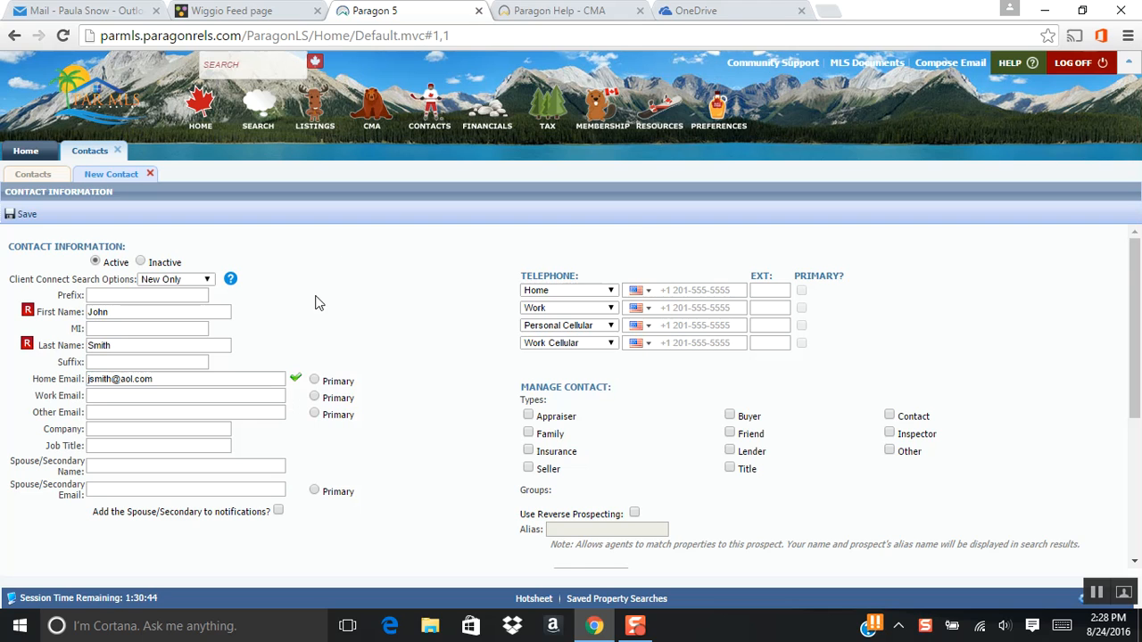
pyautogui.click(314, 381)
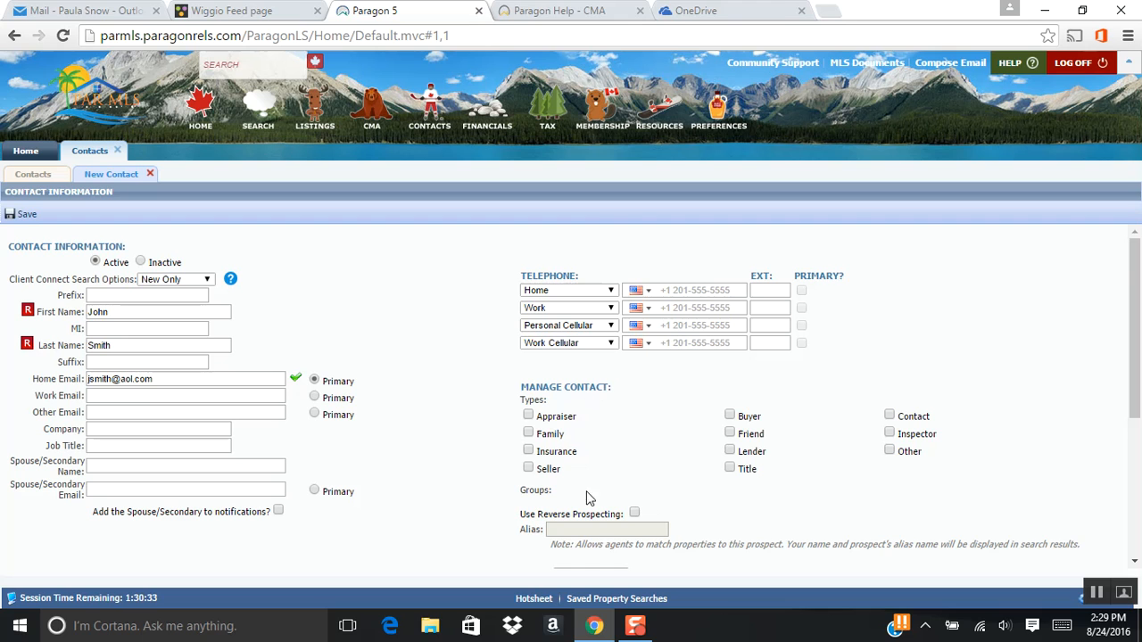
pyautogui.click(19, 216)
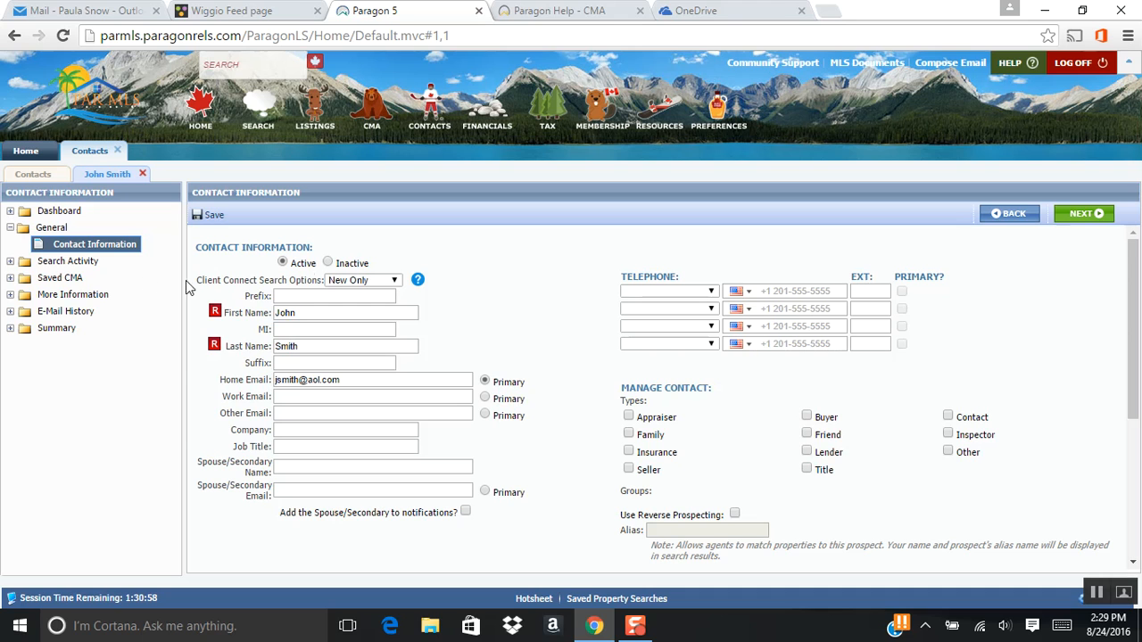
# - Add a new saved search to the contact's search activity using the RESIDENTIAL class
pyautogui.click(66, 261)
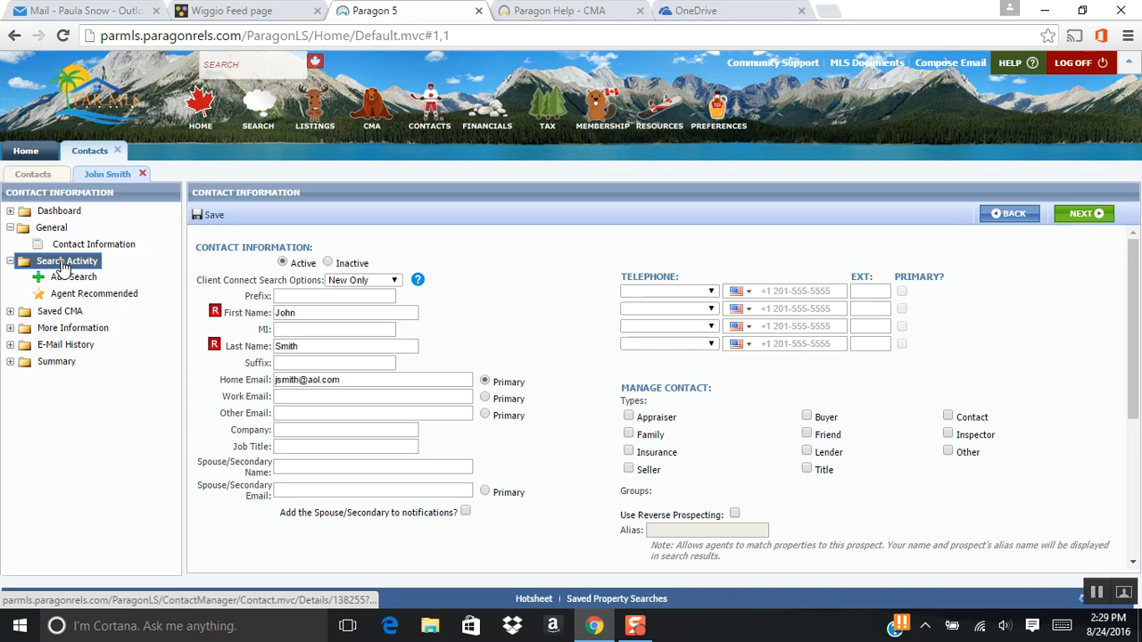
pyautogui.click(47, 262)
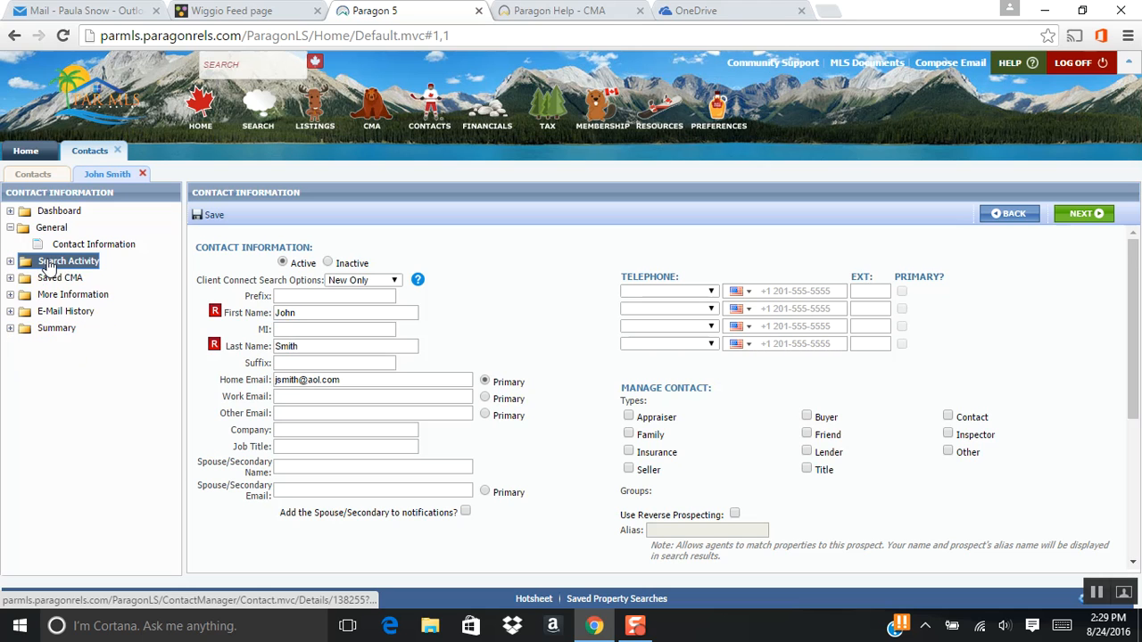
pyautogui.click(75, 263)
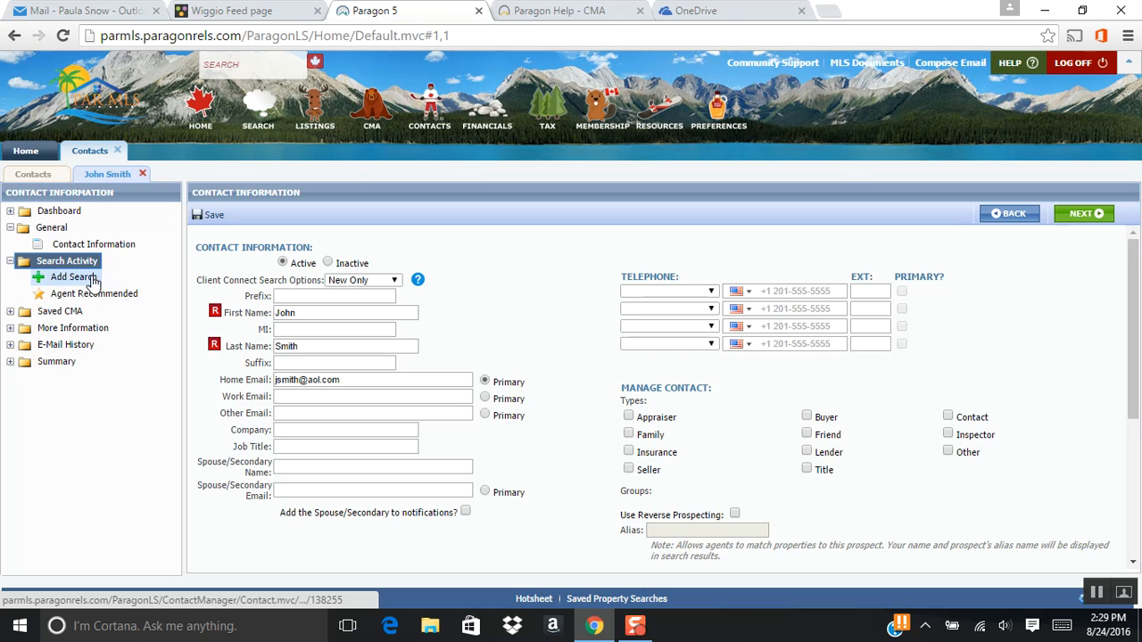
pyautogui.click(75, 280)
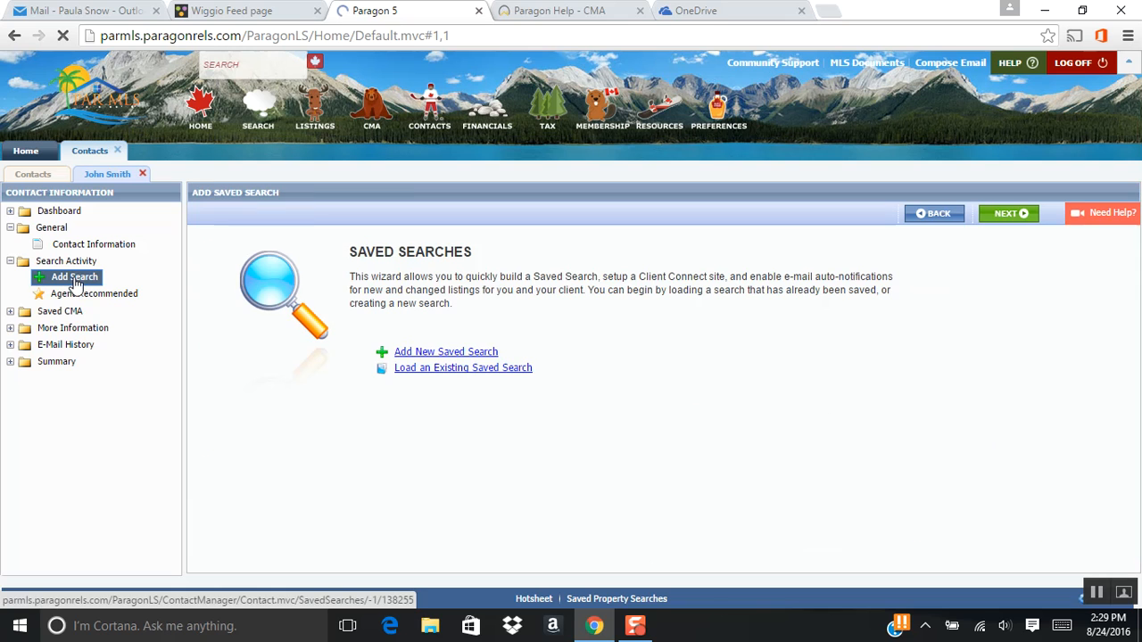
pyautogui.click(456, 353)
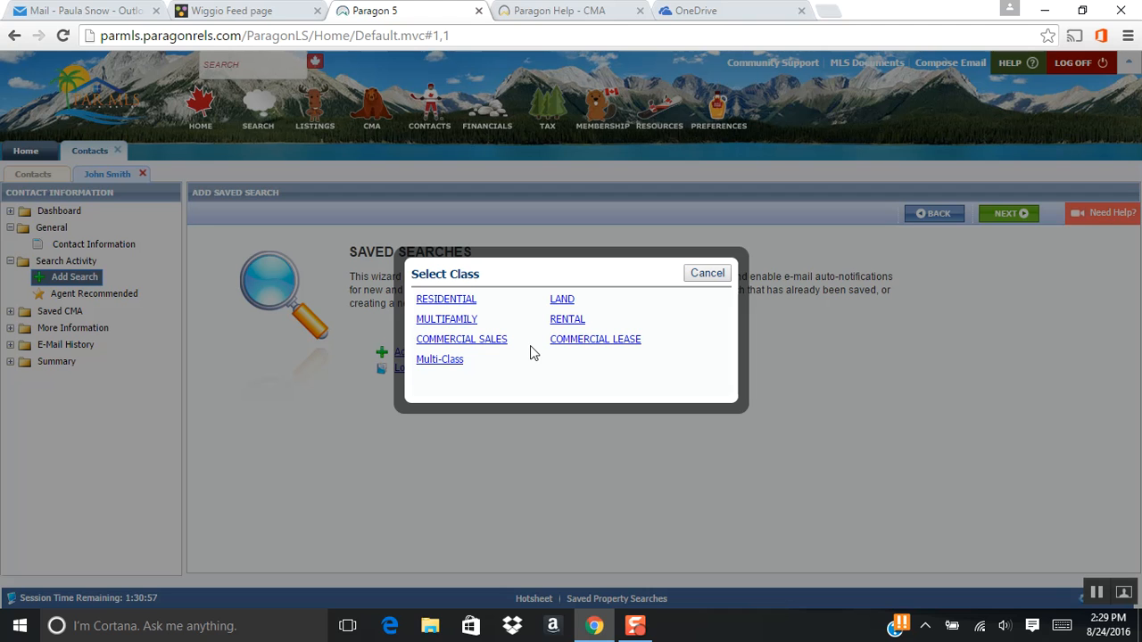
pyautogui.click(437, 303)
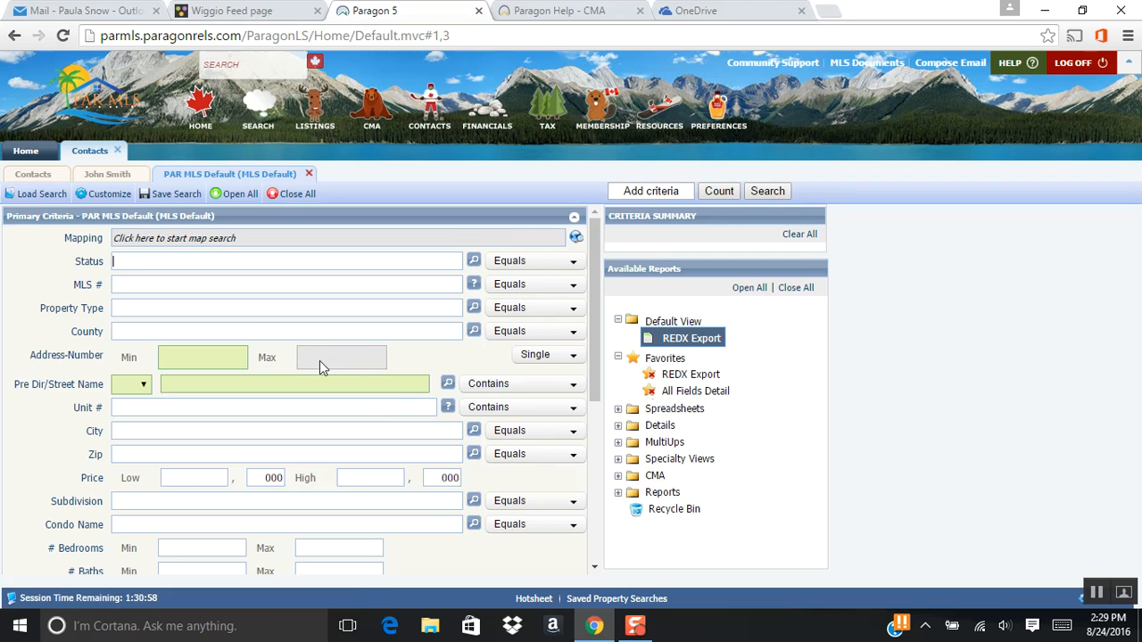
# - Set the search criteria to status ACT - Active and zip 32571
pyautogui.write('act')
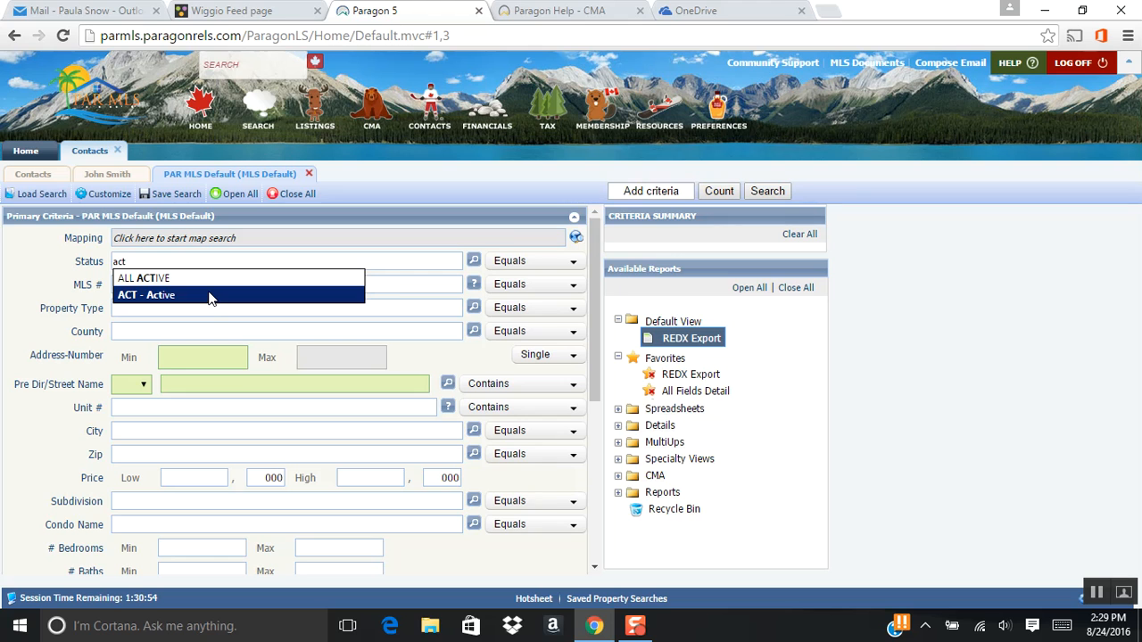
pyautogui.click(210, 297)
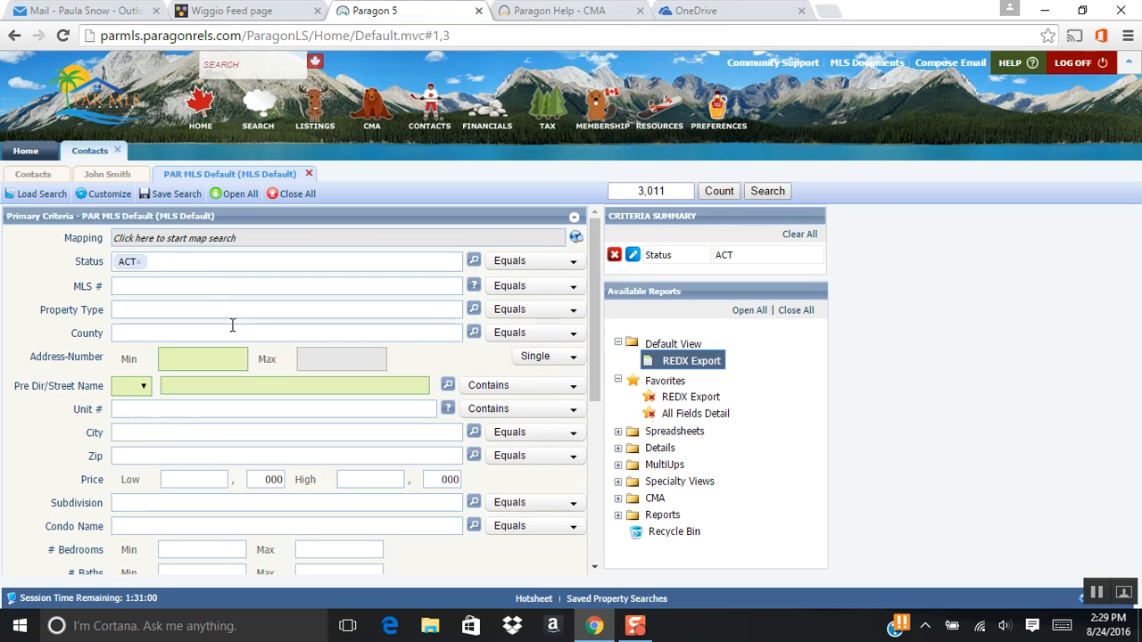
pyautogui.scroll(-1, 230, 325)
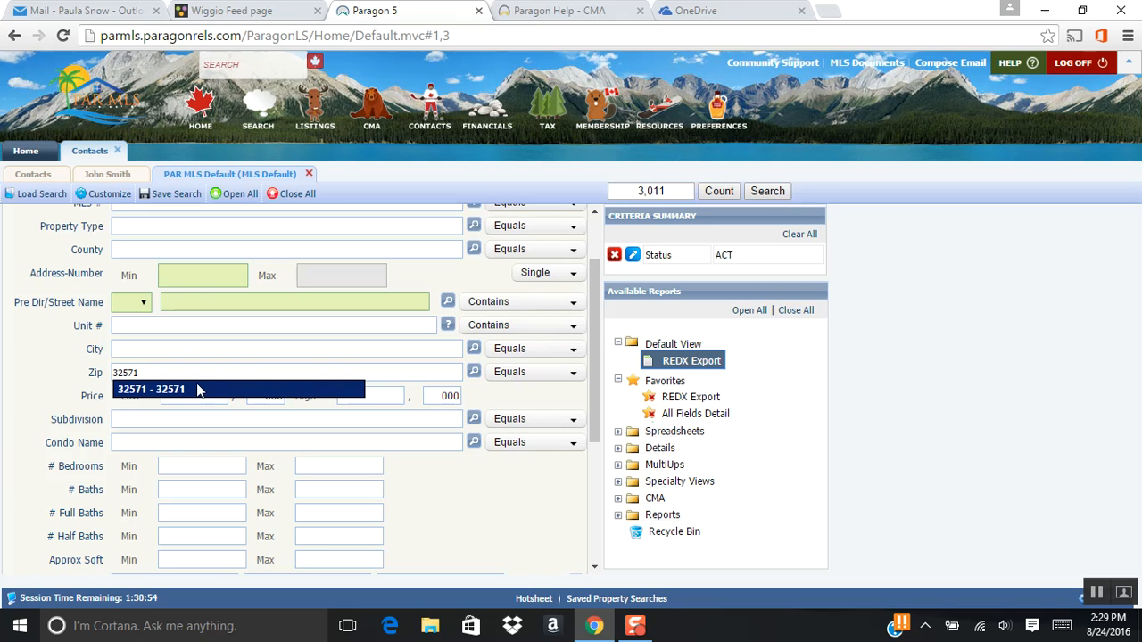
pyautogui.click(181, 389)
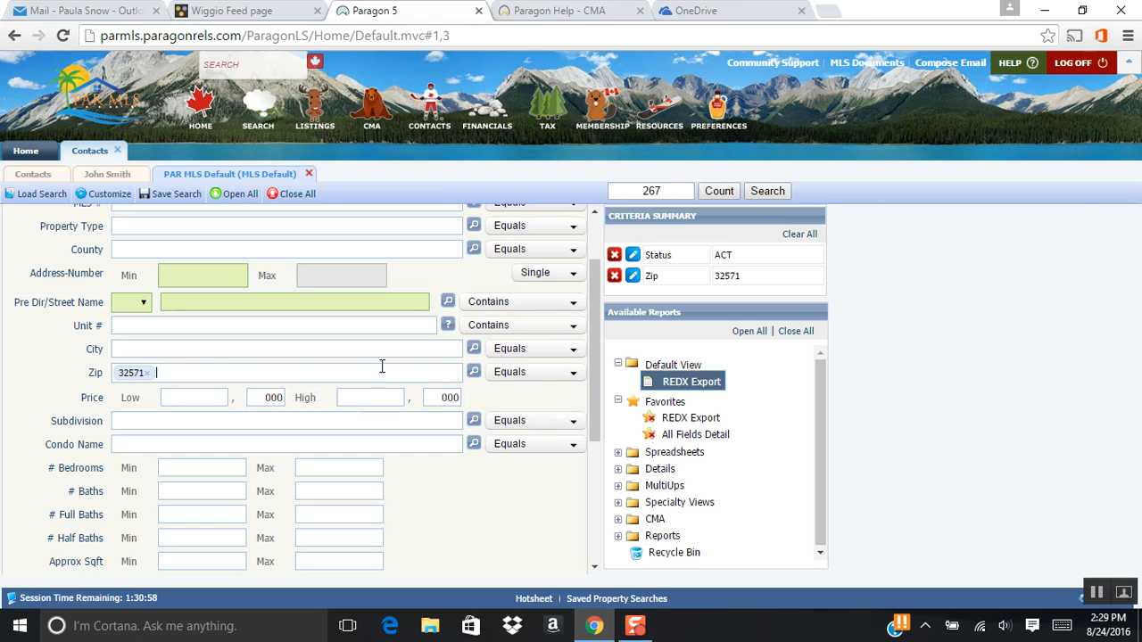
# - Set the search price range from 150,000 to 250,000
pyautogui.click(367, 397)
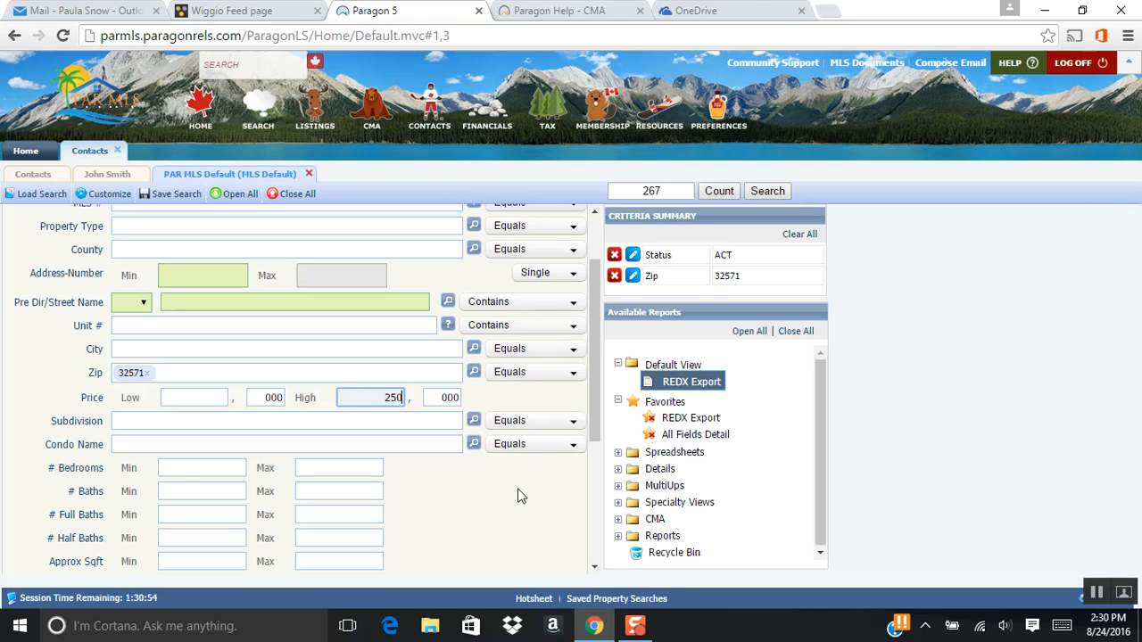
pyautogui.click(189, 397)
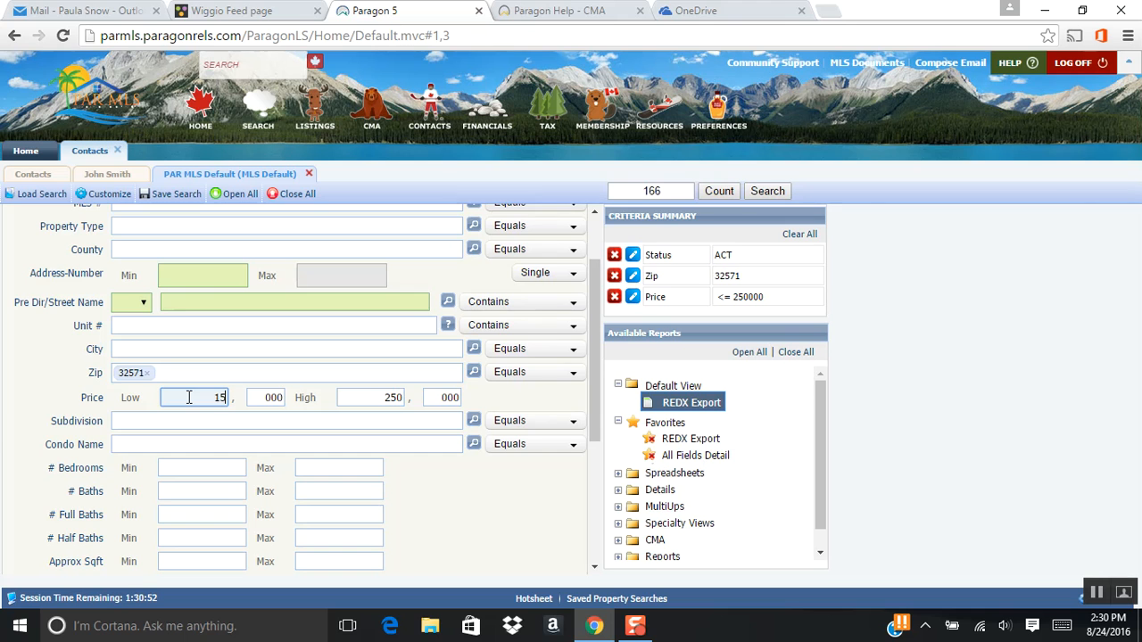
pyautogui.write('150')
pyautogui.click(530, 523)
# - Set the search minimums to 4 bedrooms and 2300 approximate square feet
pyautogui.scroll(-1, 464, 505)
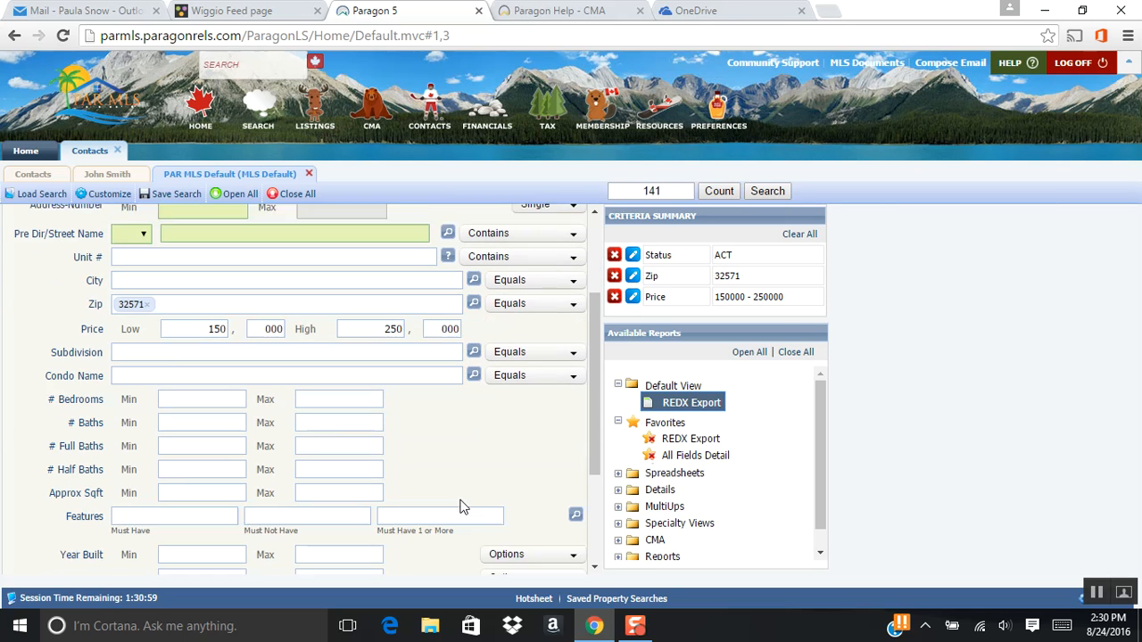
pyautogui.click(231, 384)
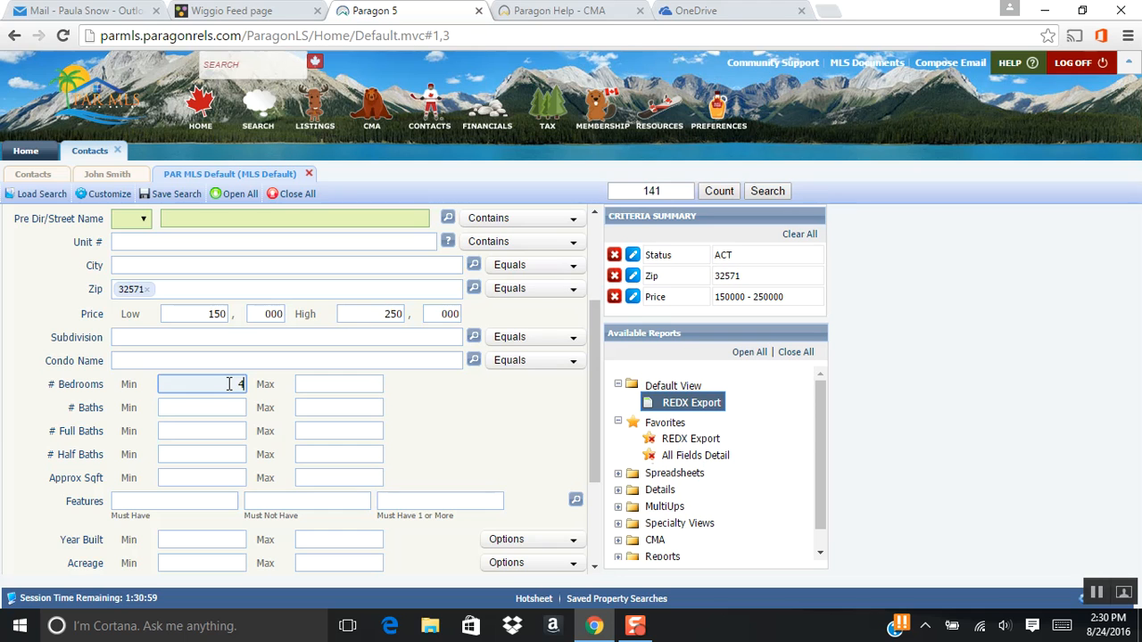
pyautogui.scroll(-1, 350, 412)
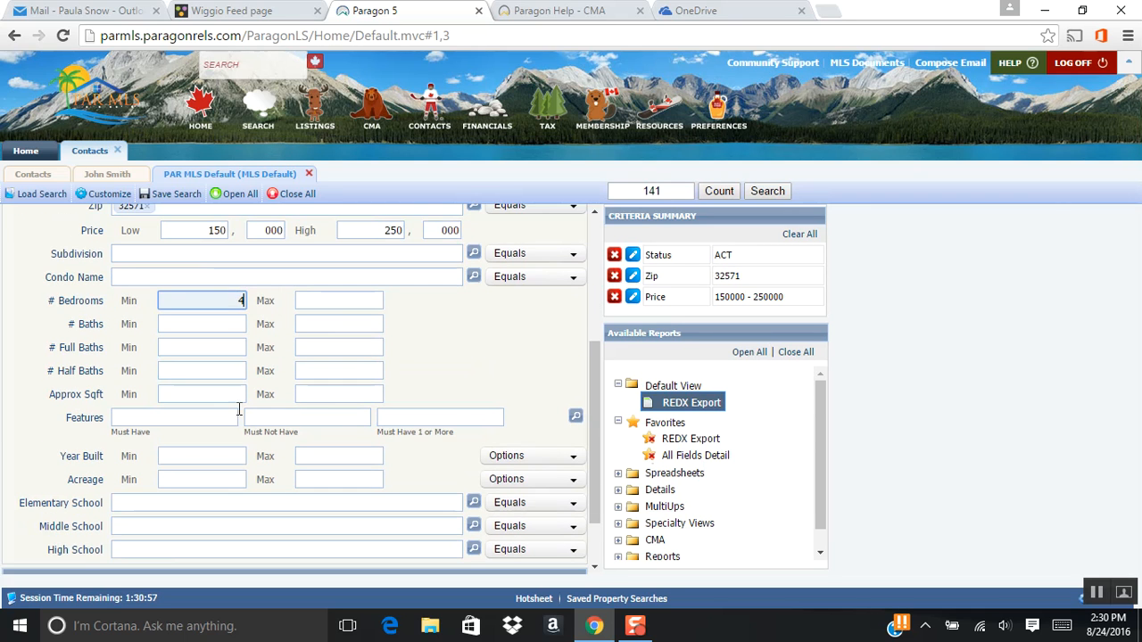
pyautogui.click(215, 394)
pyautogui.write('2300')
pyautogui.click(458, 356)
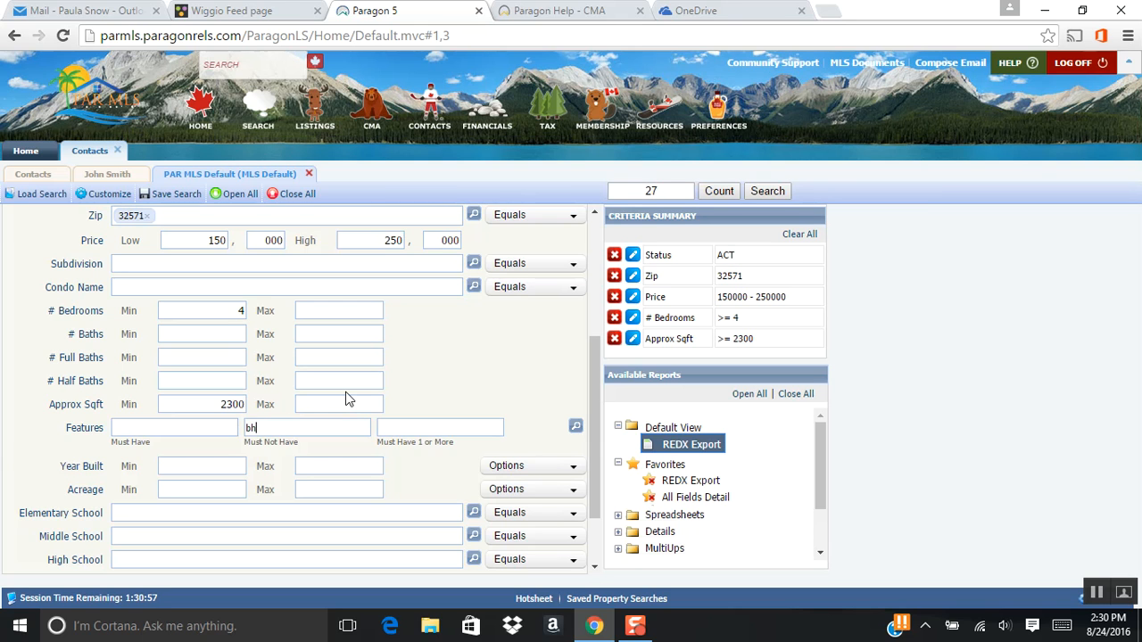
# - Exclude the feature BH8 - SHORT SALE from the search as a must-not-have
pyautogui.write('8')
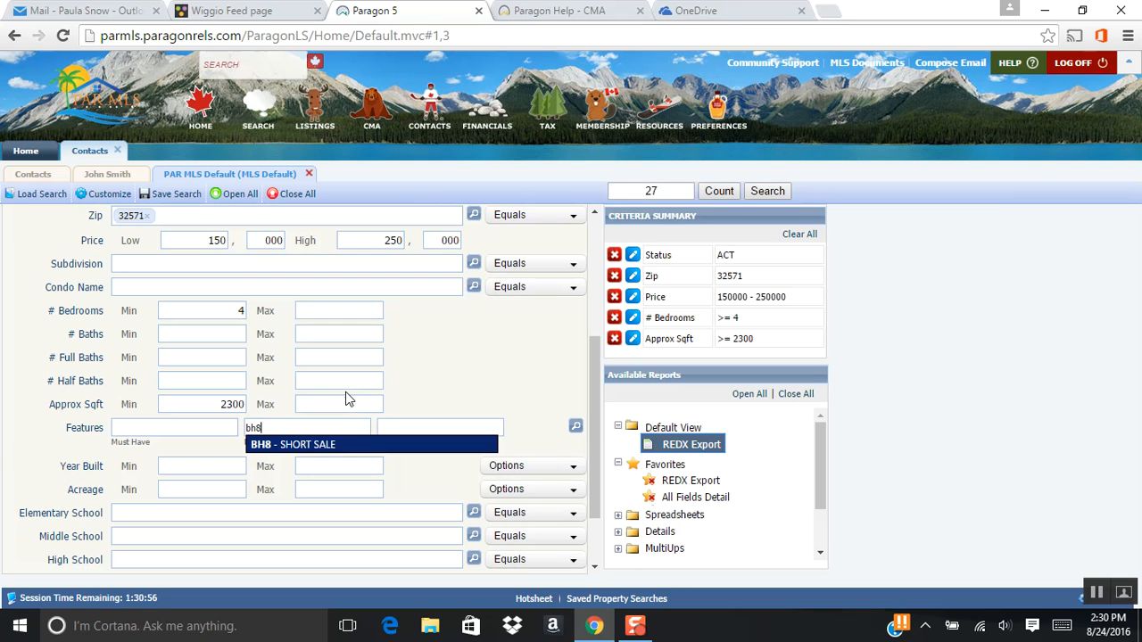
pyautogui.click(310, 445)
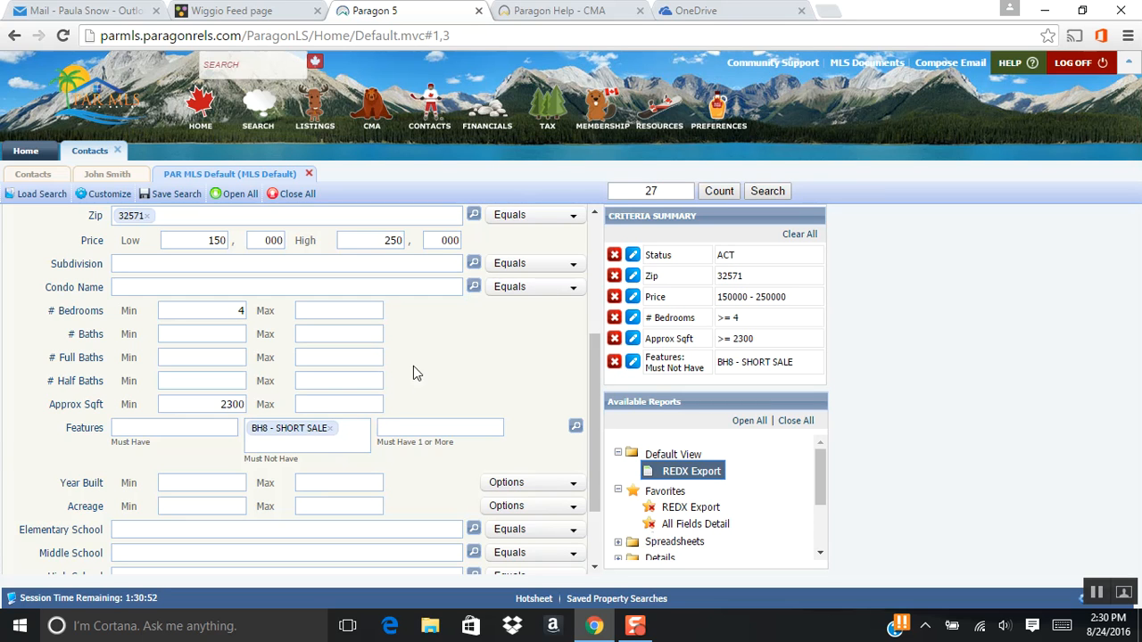
# - Set the search's minimum year built to 2000 and minimum acreage to .50
pyautogui.scroll(1, 425, 375)
pyautogui.scroll(-2, 427, 374)
pyautogui.scroll(-1, 427, 379)
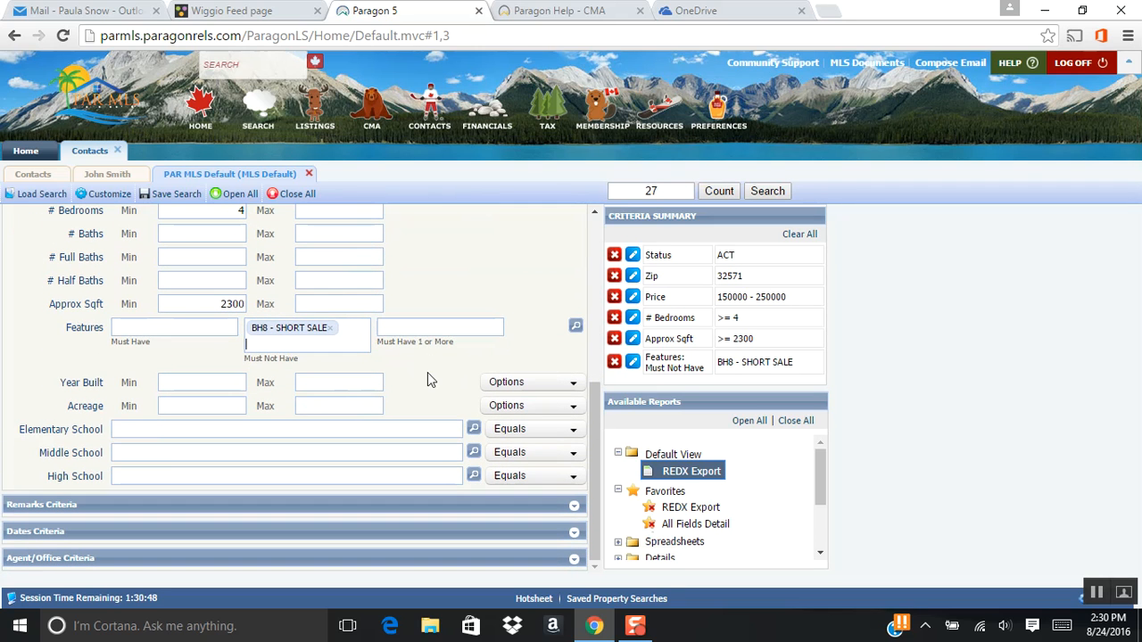
pyautogui.click(200, 382)
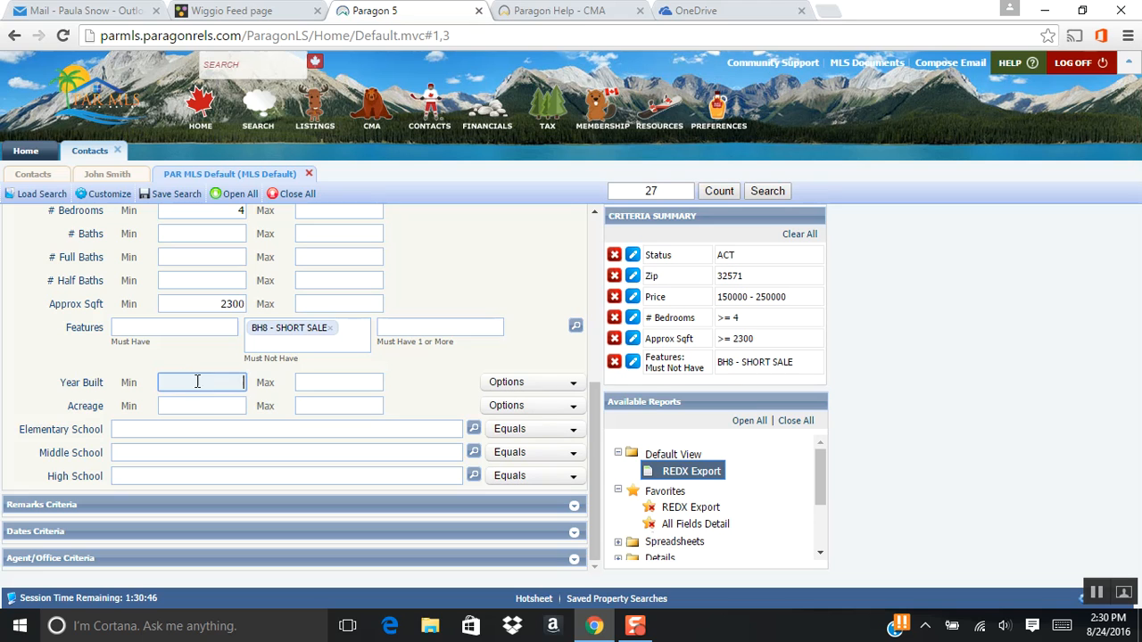
pyautogui.write('2000')
pyautogui.click(211, 406)
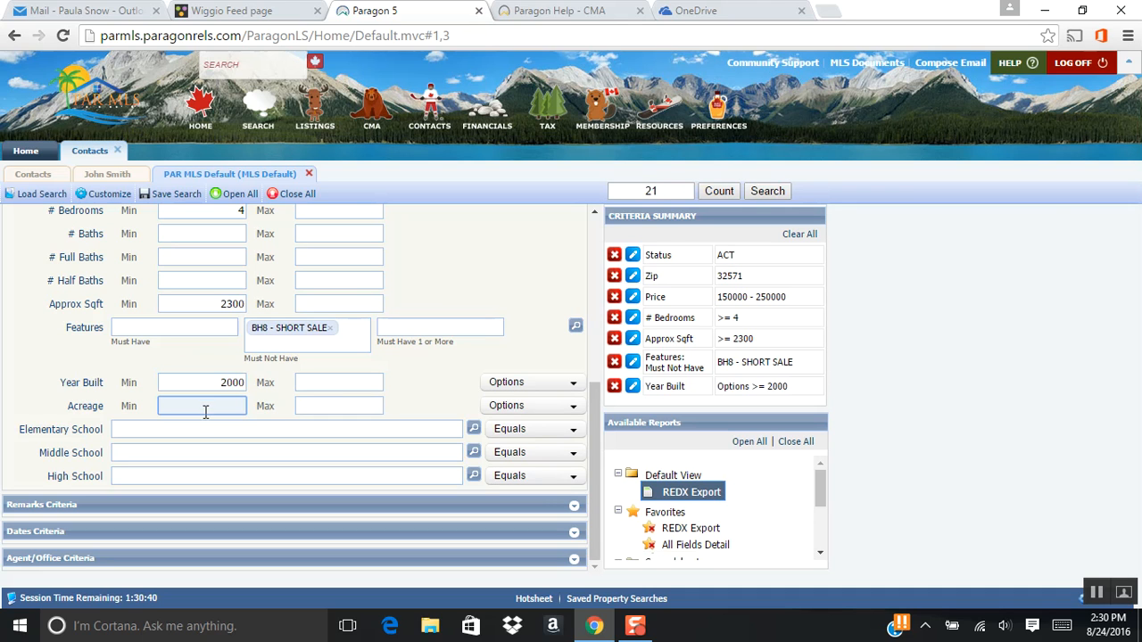
pyautogui.write('.50')
pyautogui.click(454, 280)
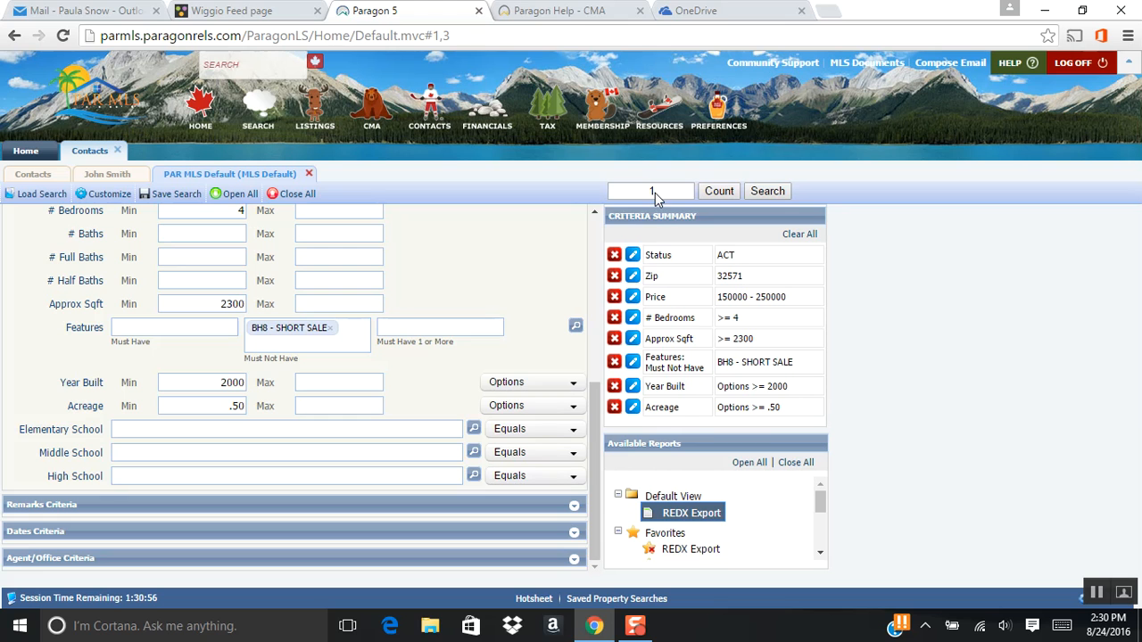
pyautogui.scroll(5, 434, 386)
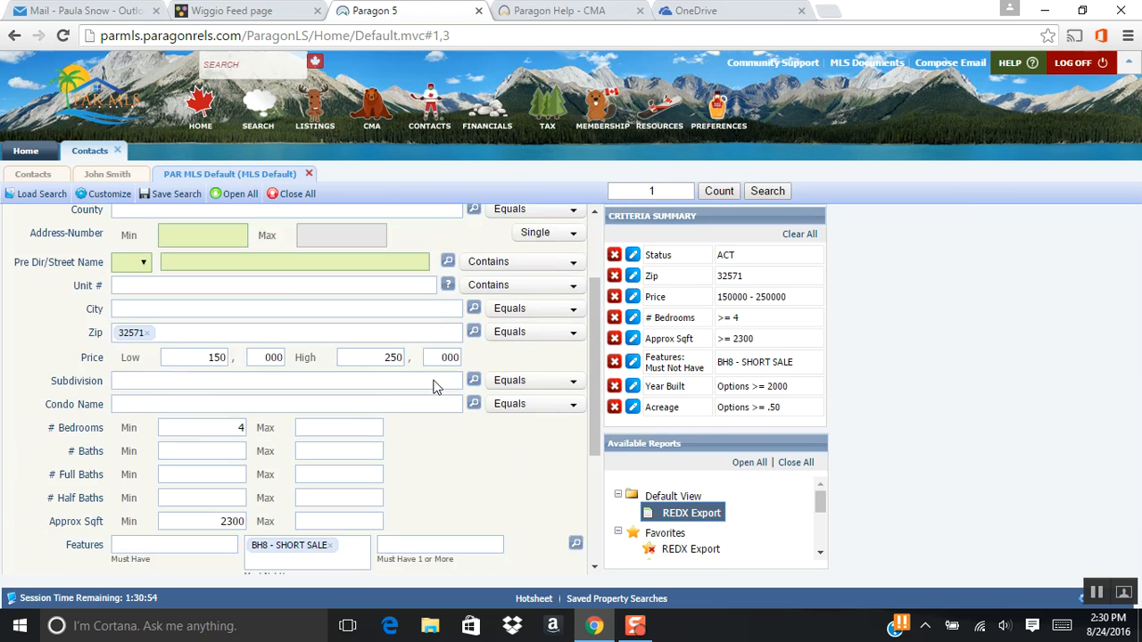
pyautogui.scroll(-5, 435, 386)
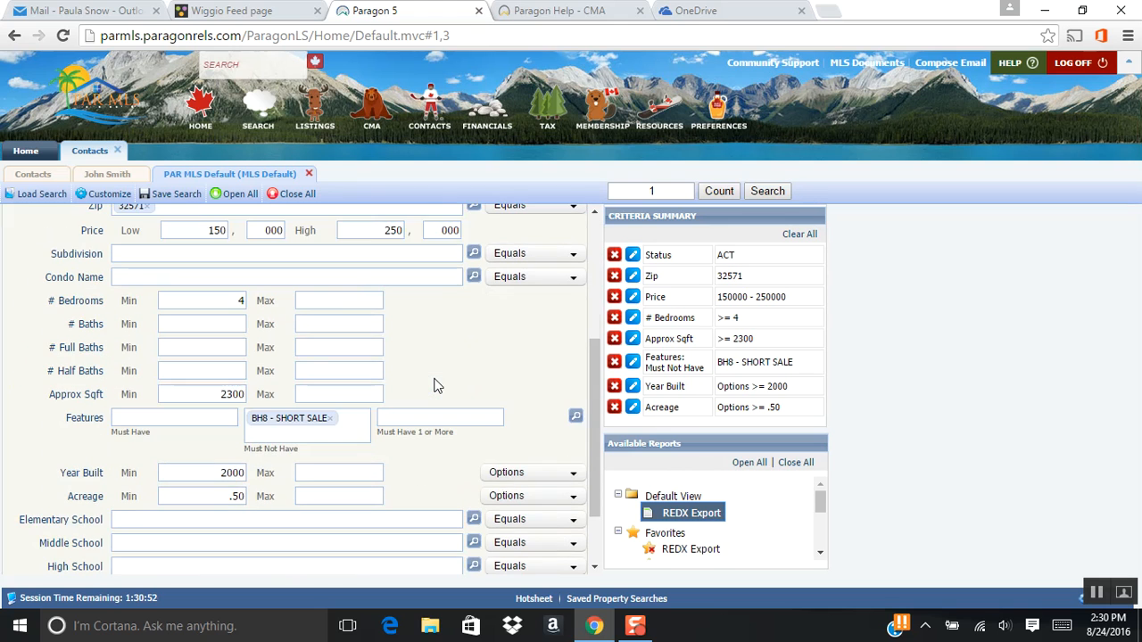
pyautogui.scroll(3, 437, 385)
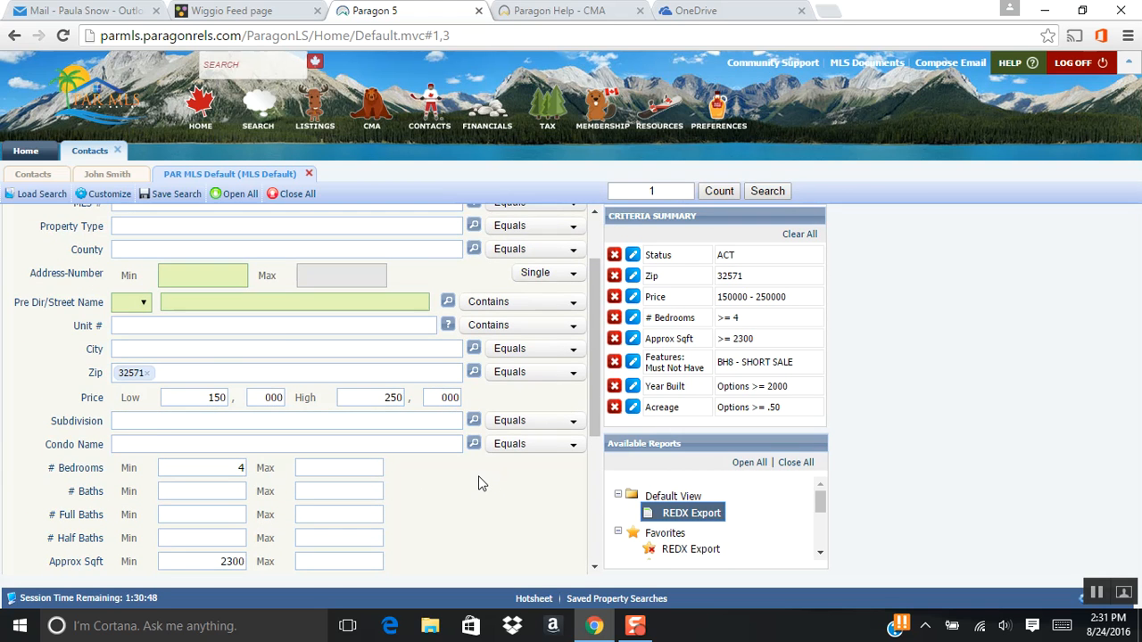
pyautogui.scroll(-1, 479, 482)
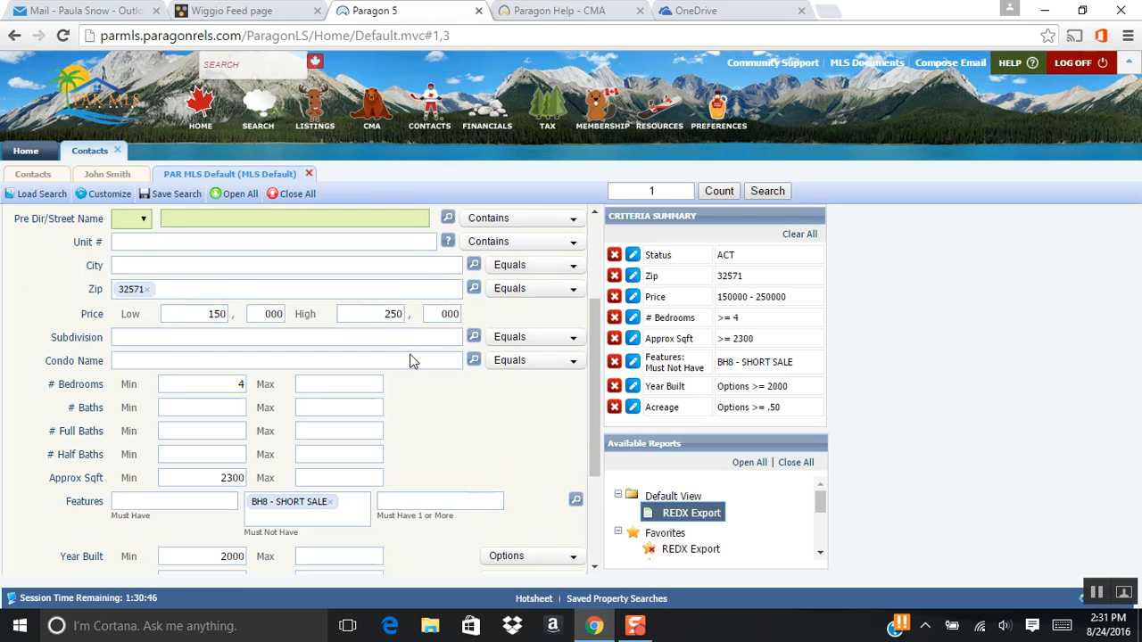
pyautogui.scroll(-2, 411, 402)
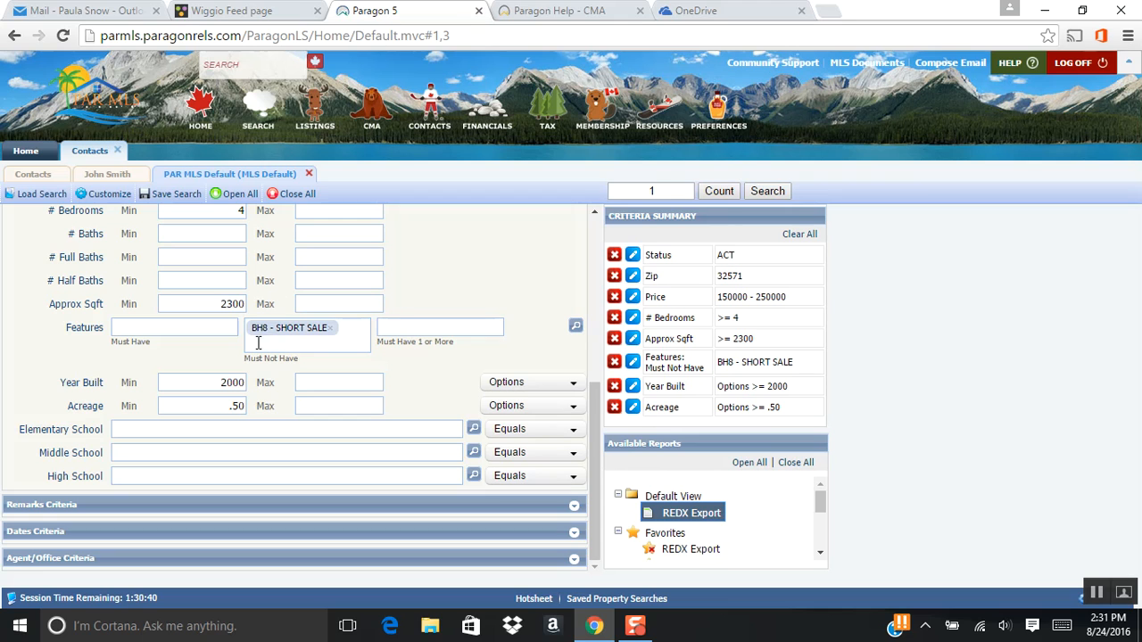
# - Remove the minimum acreage from the search criteria
pyautogui.click(229, 406)
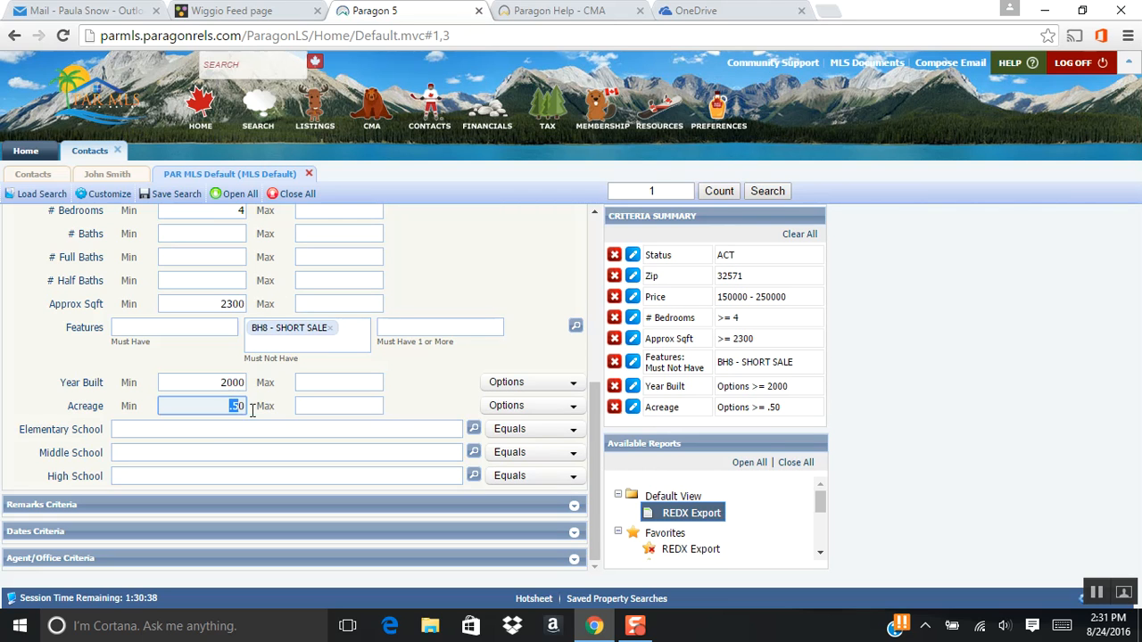
pyautogui.press('BackSpace')
pyautogui.click(437, 293)
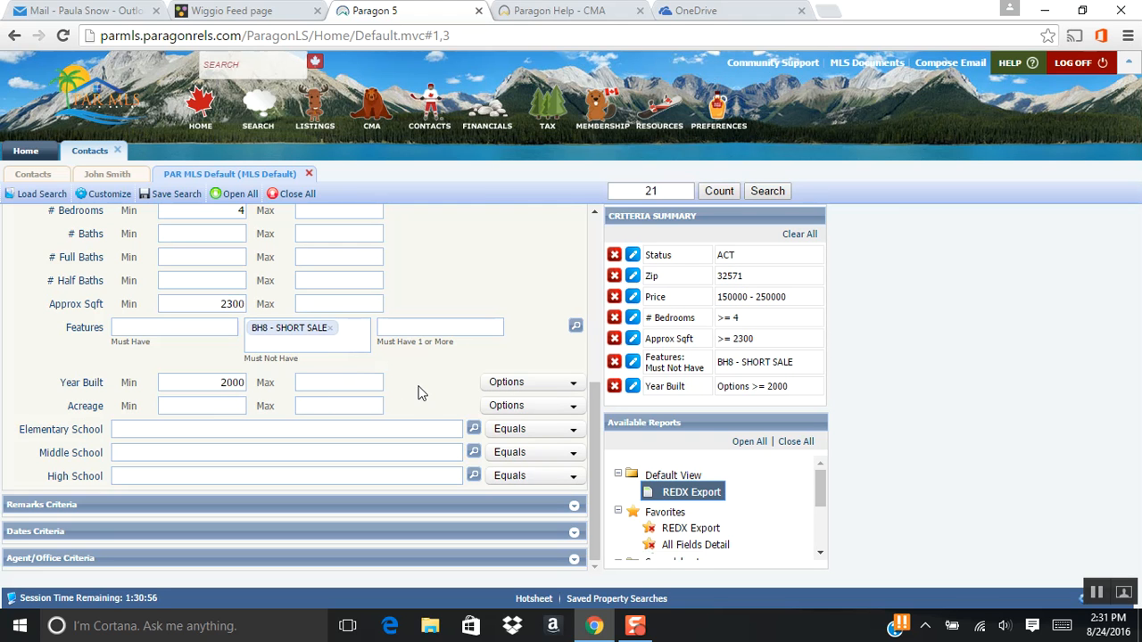
# - Save the search criteria as a new saved search for the contact
pyautogui.scroll(4, 420, 385)
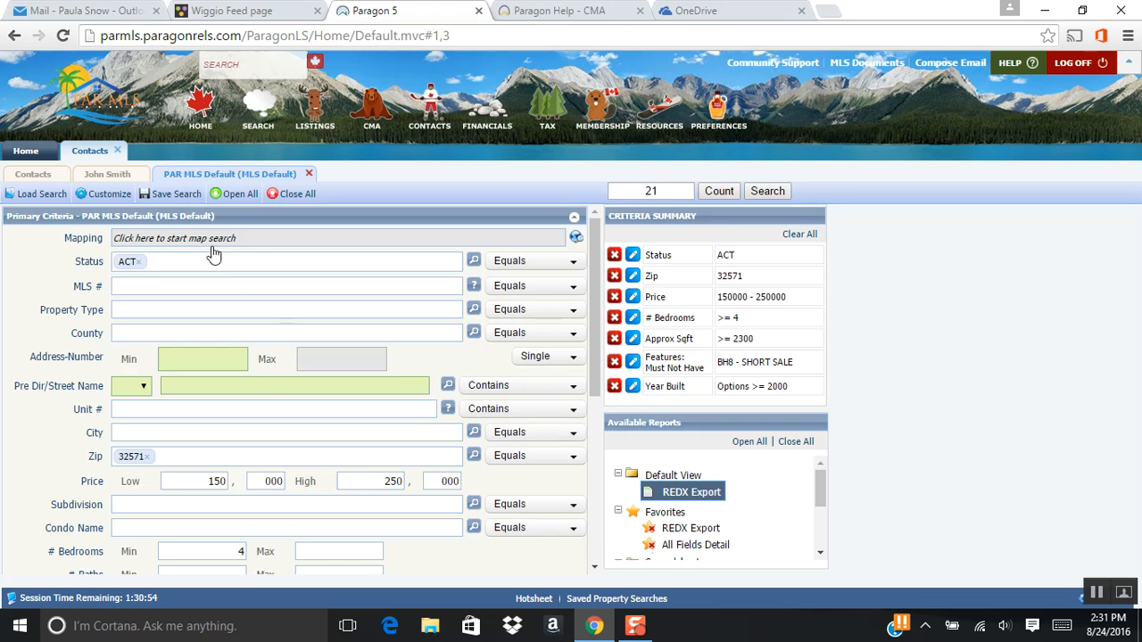
pyautogui.click(174, 194)
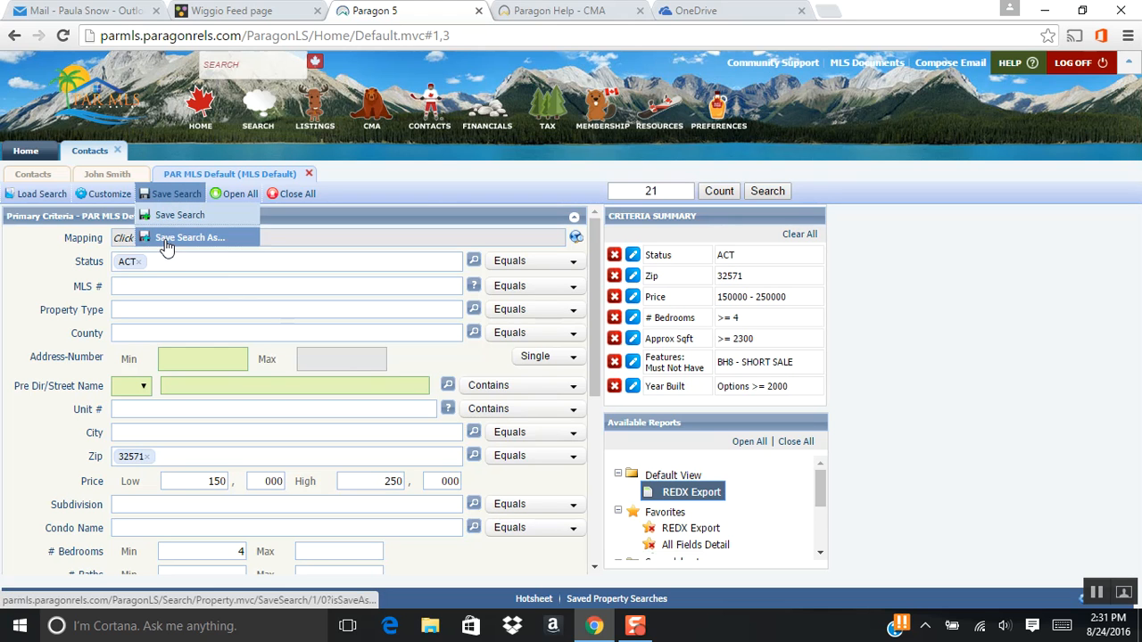
pyautogui.click(166, 239)
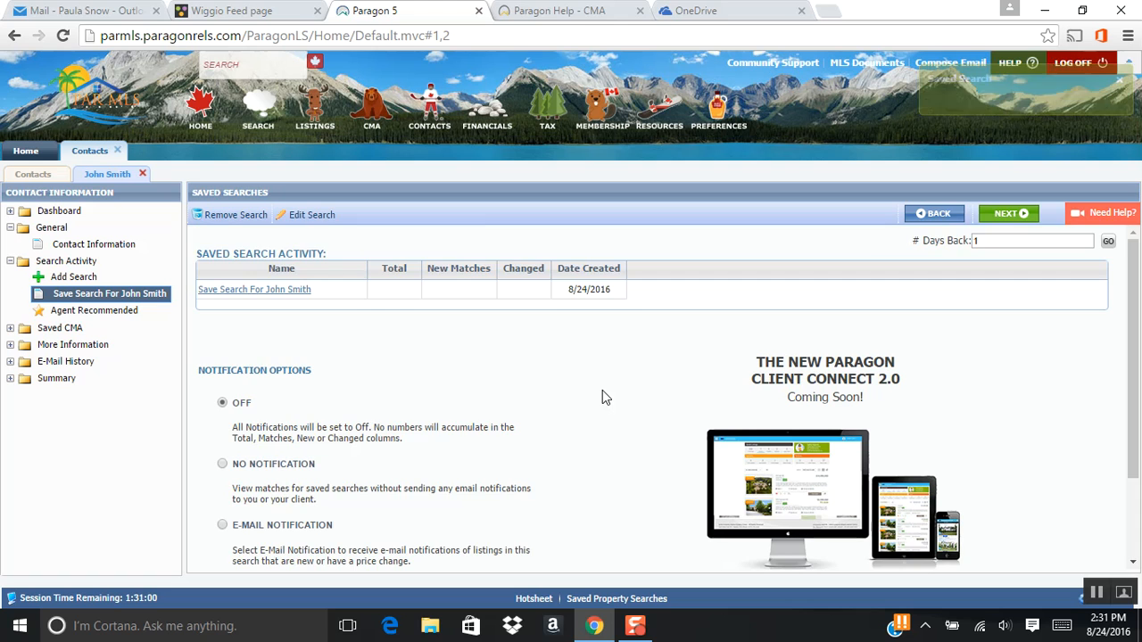
# - Turn on e-mail notification for the contact's saved search, and try the Bcc me option in its settings
pyautogui.scroll(-1, 602, 390)
pyautogui.scroll(-1, 602, 389)
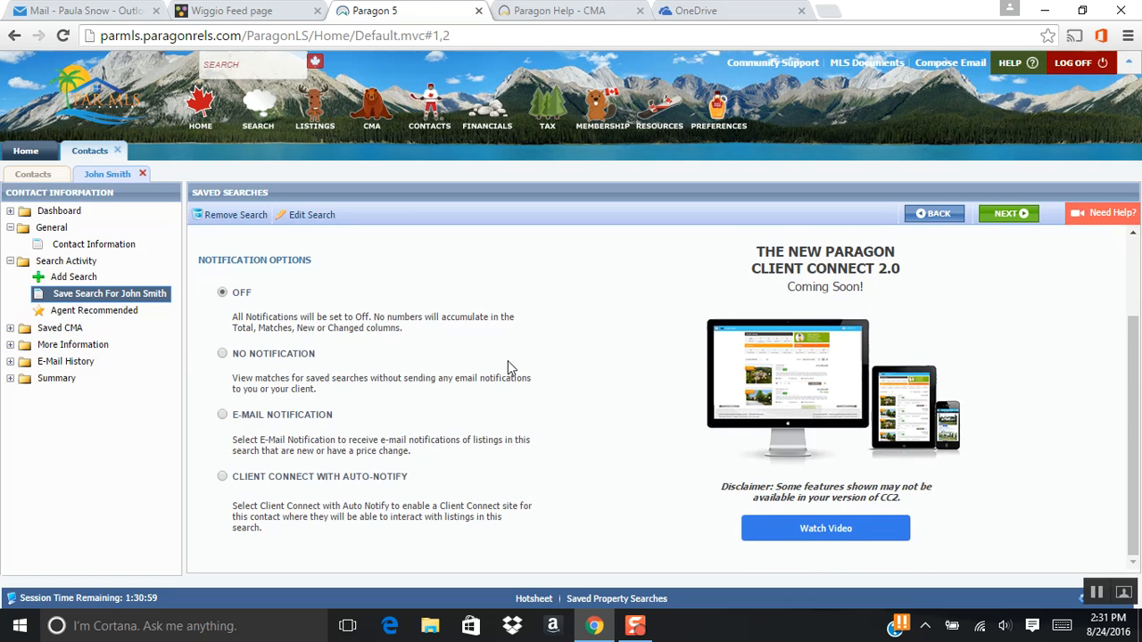
pyautogui.click(224, 420)
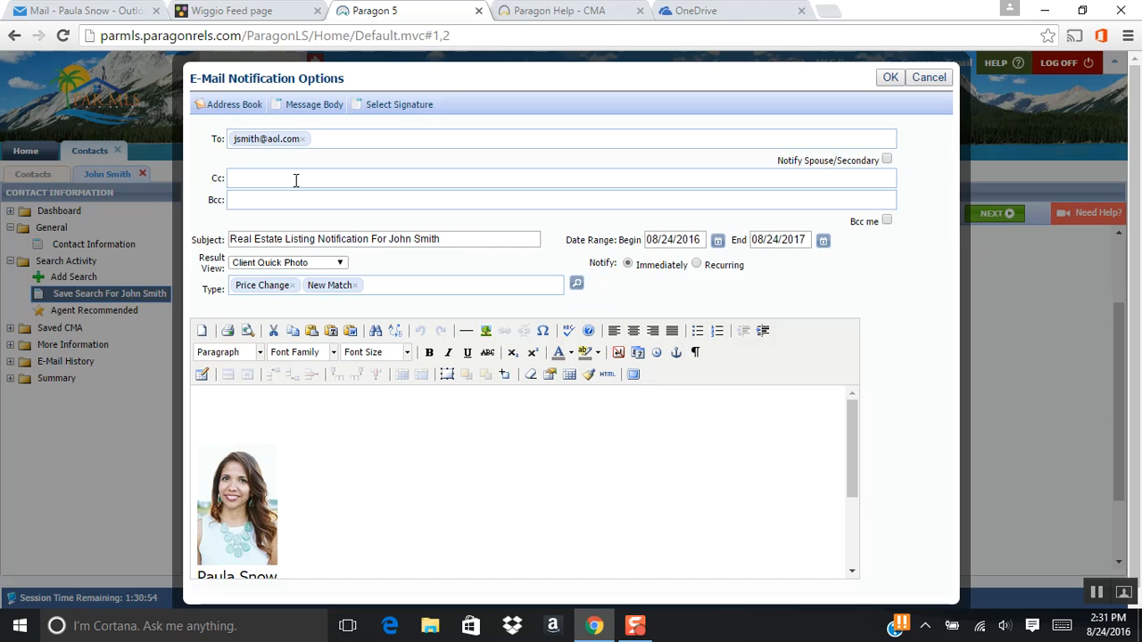
pyautogui.click(887, 221)
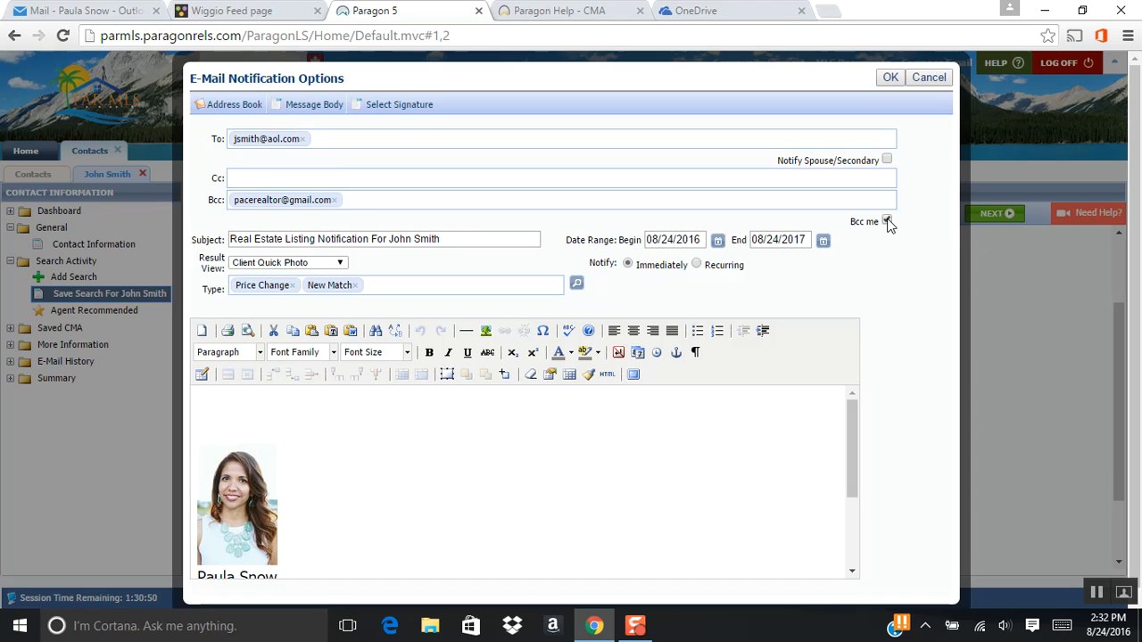
pyautogui.click(887, 221)
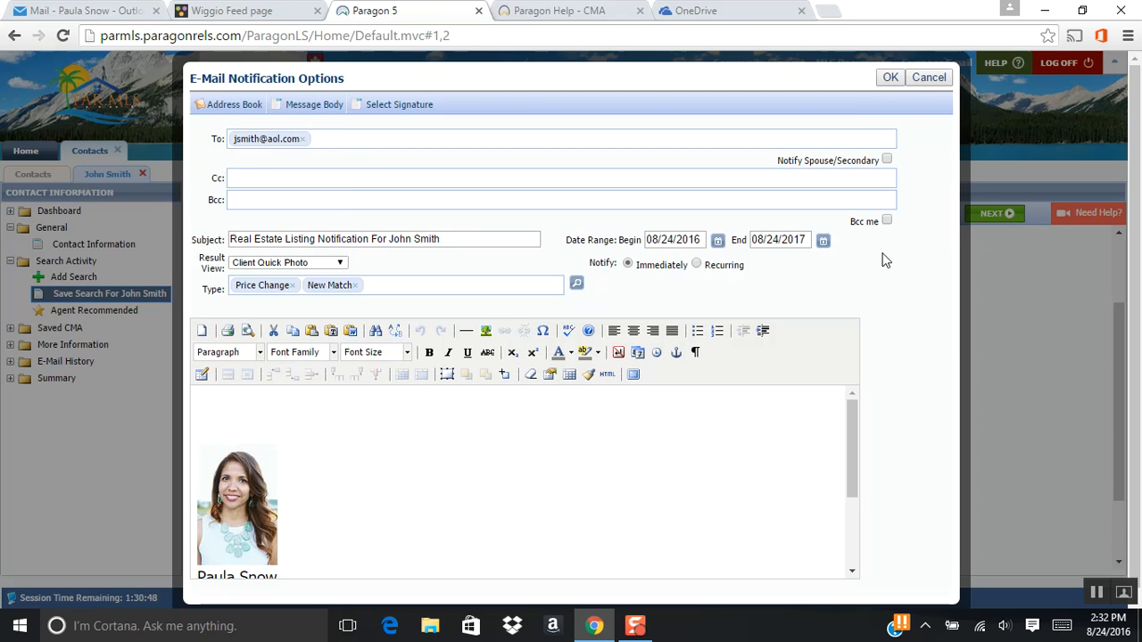
# - Make the e-mail notification recurring on a daily schedule of every 1 day
pyautogui.click(697, 267)
pyautogui.click(791, 267)
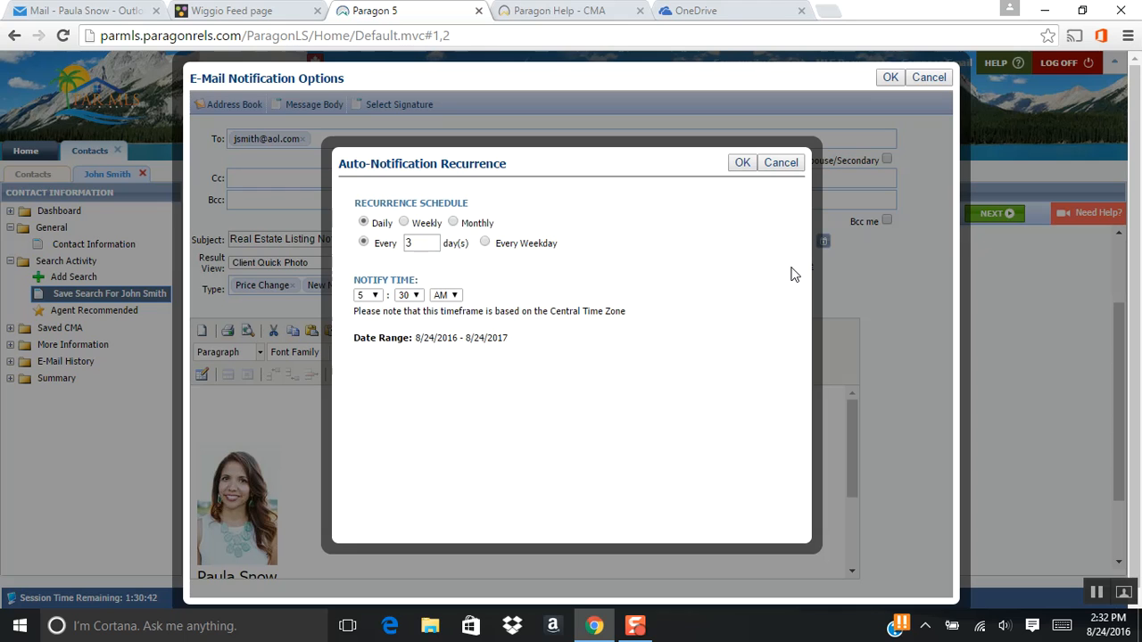
pyautogui.doubleClick(407, 242)
pyautogui.write('1')
pyautogui.click(615, 257)
pyautogui.click(740, 164)
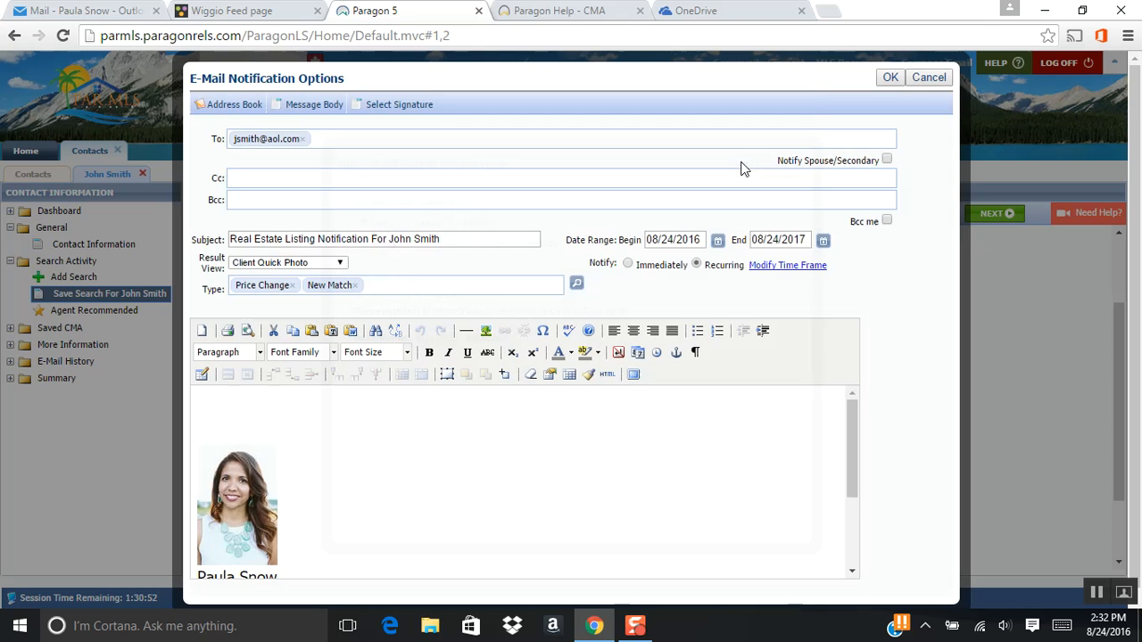
# - Write the notification message with a greeting, "Here is your daily update list.", "Have a Great Day," and "Let me know if you have any questions"
pyautogui.click(208, 403)
pyautogui.click(208, 398)
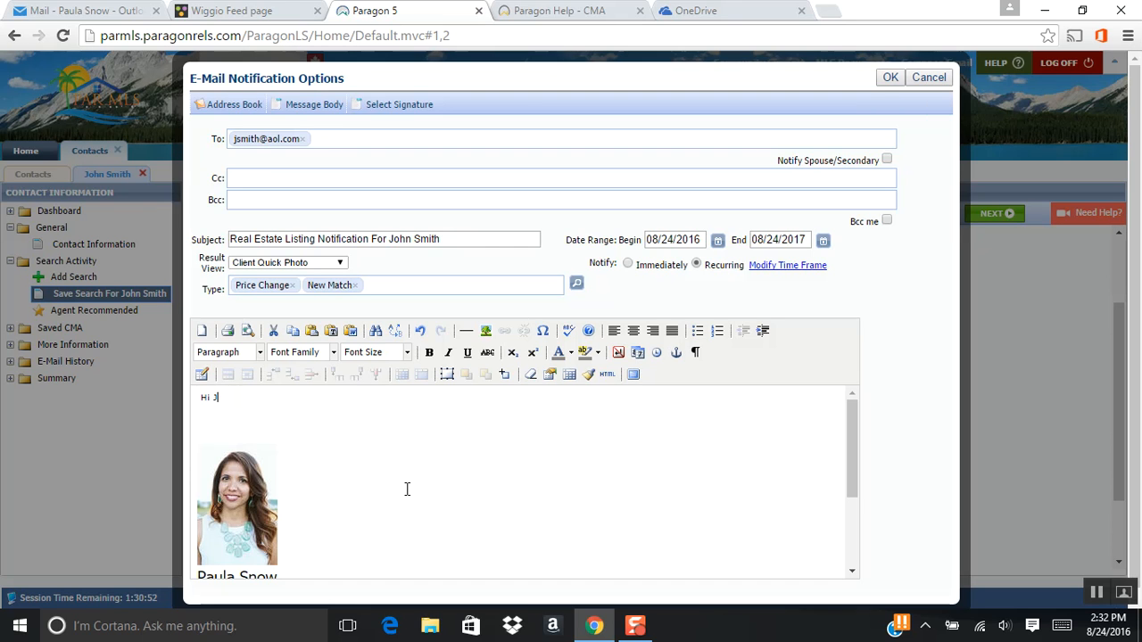
pyautogui.press('Return')
pyautogui.write('Here is your daily update')
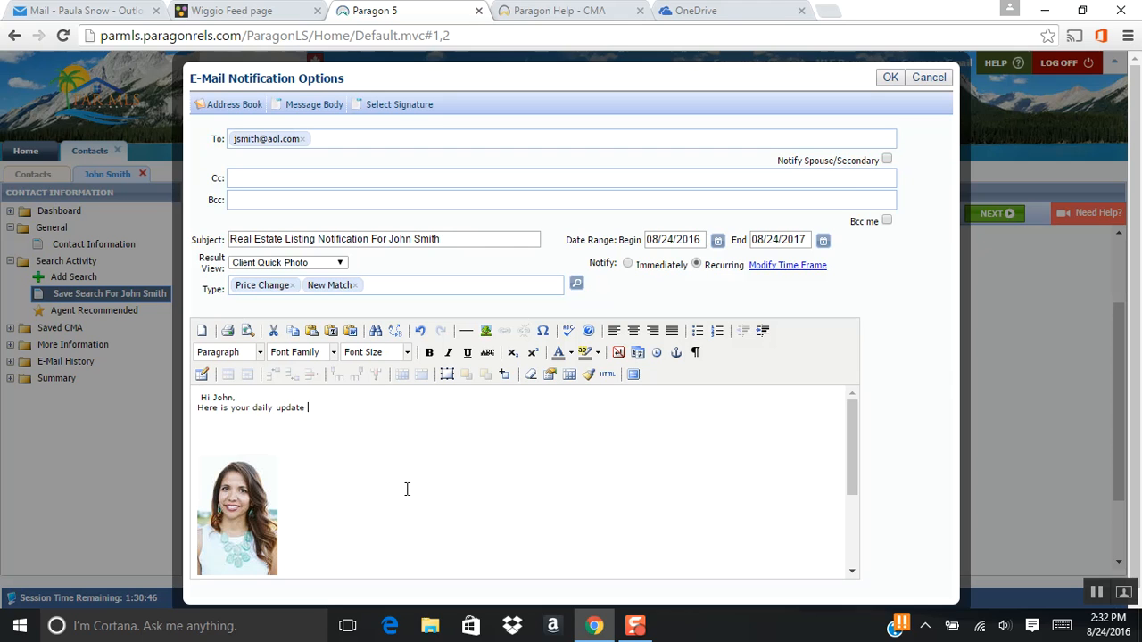
pyautogui.write('.')
pyautogui.press('Return')
pyautogui.press('Return')
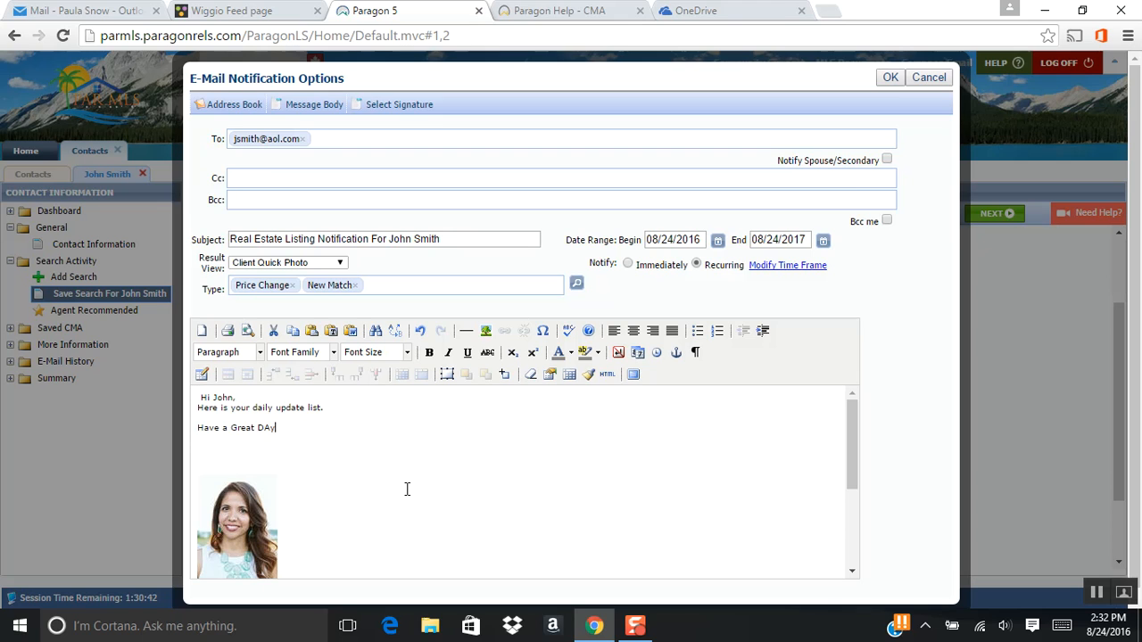
pyautogui.write('Have a Great Day,')
pyautogui.press('Return')
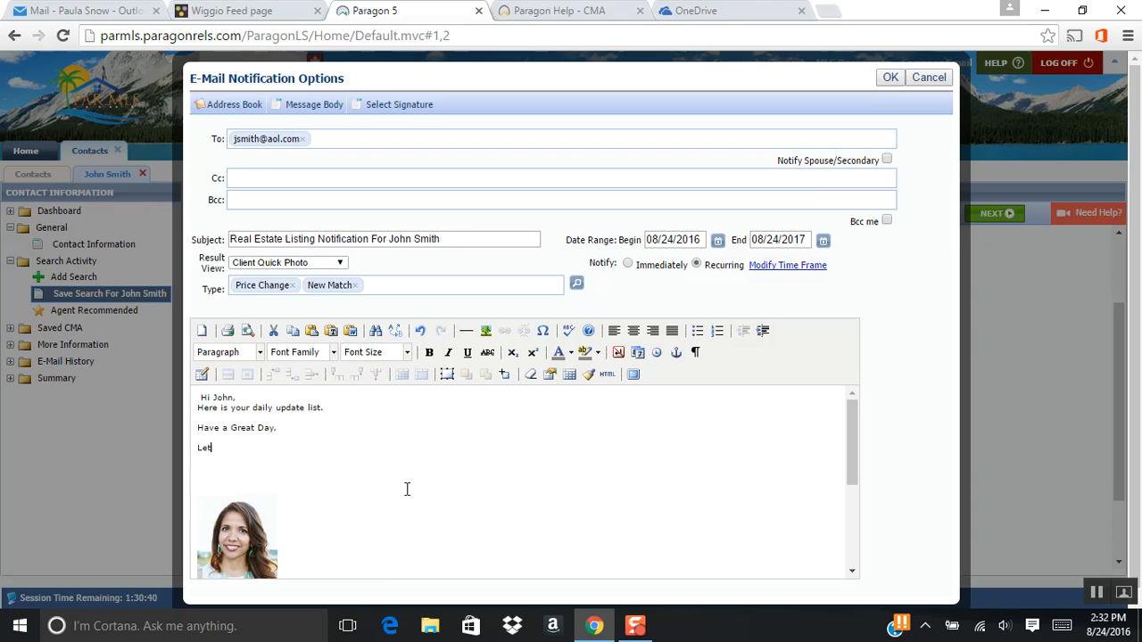
pyautogui.write('Let me know if you have any questions on a')
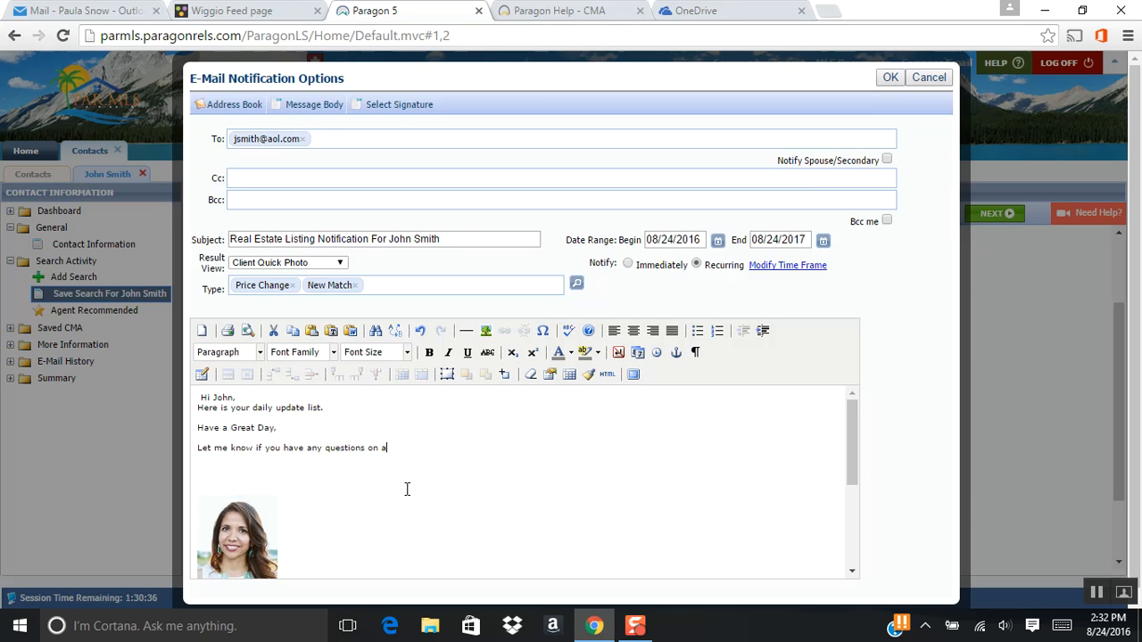
pyautogui.write('se.')
# - Review the signature block below the message and accept the e-mail notification options
pyautogui.scroll(-1, 415, 496)
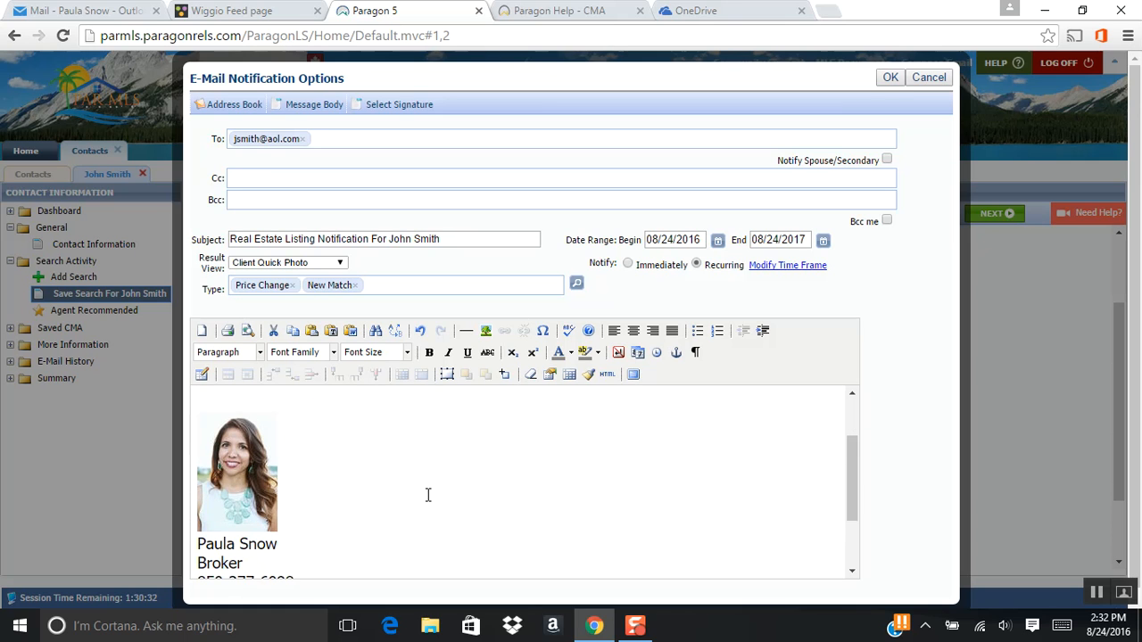
pyautogui.scroll(-2, 426, 494)
pyautogui.scroll(2, 410, 476)
pyautogui.scroll(-2, 397, 474)
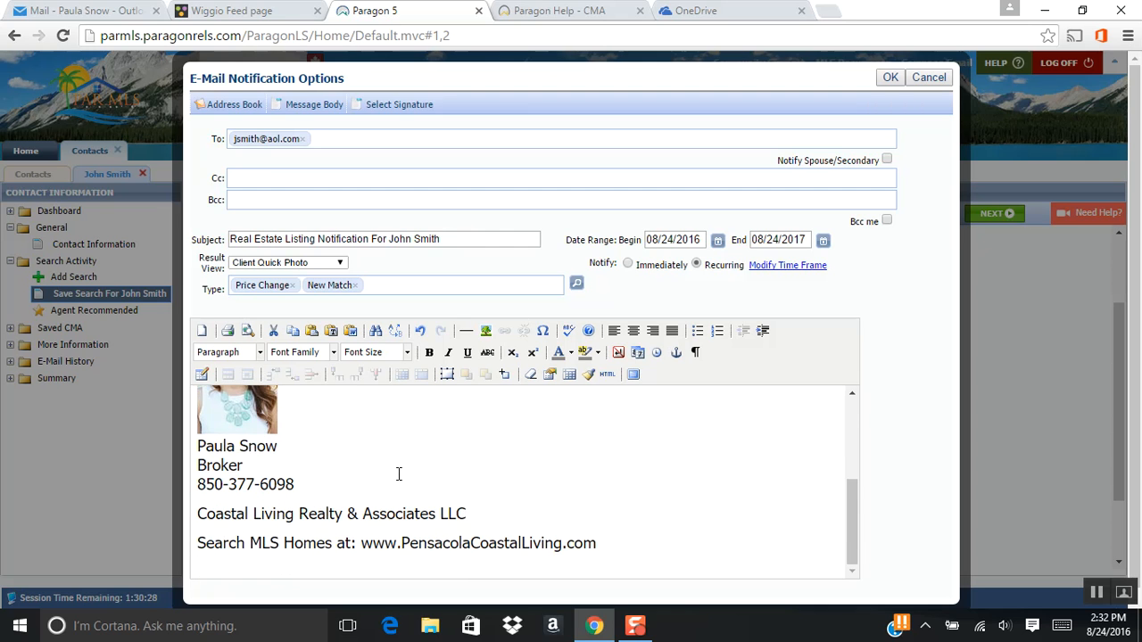
pyautogui.scroll(2, 399, 473)
pyautogui.scroll(-2, 321, 461)
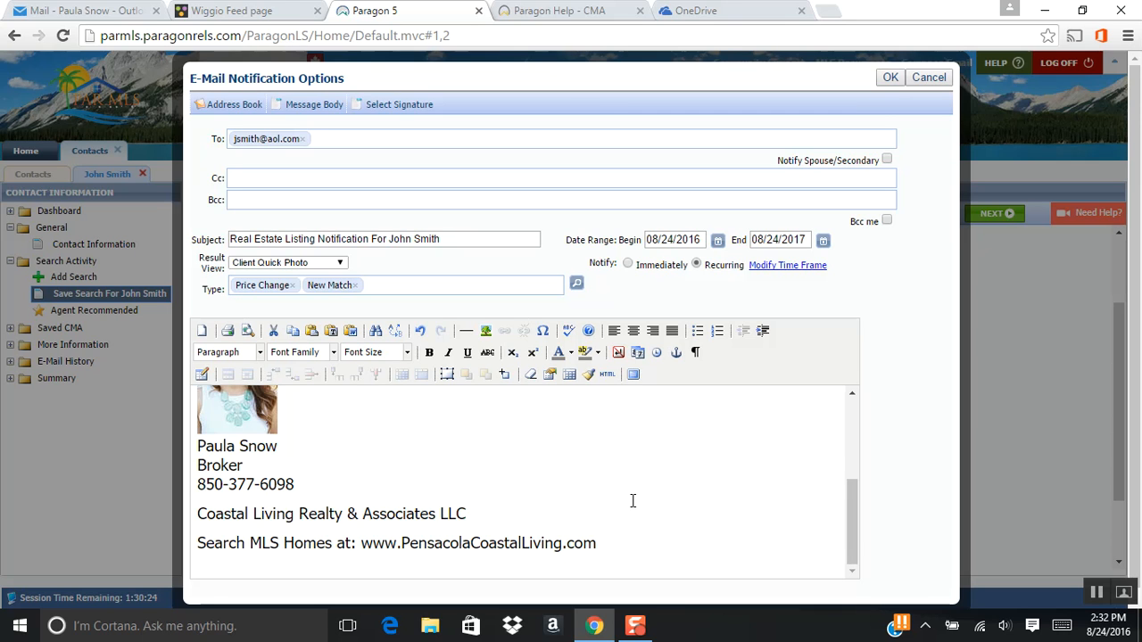
pyautogui.scroll(4, 642, 490)
pyautogui.click(889, 78)
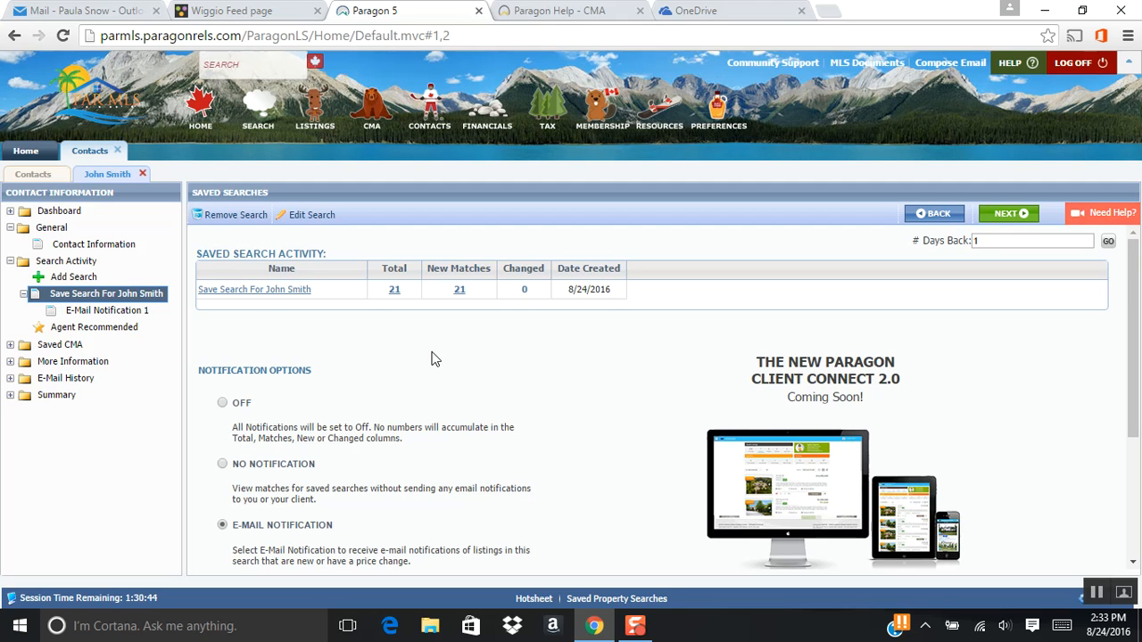
# - Open the contact's saved search, run it, and look through the list of matching properties
pyautogui.click(247, 295)
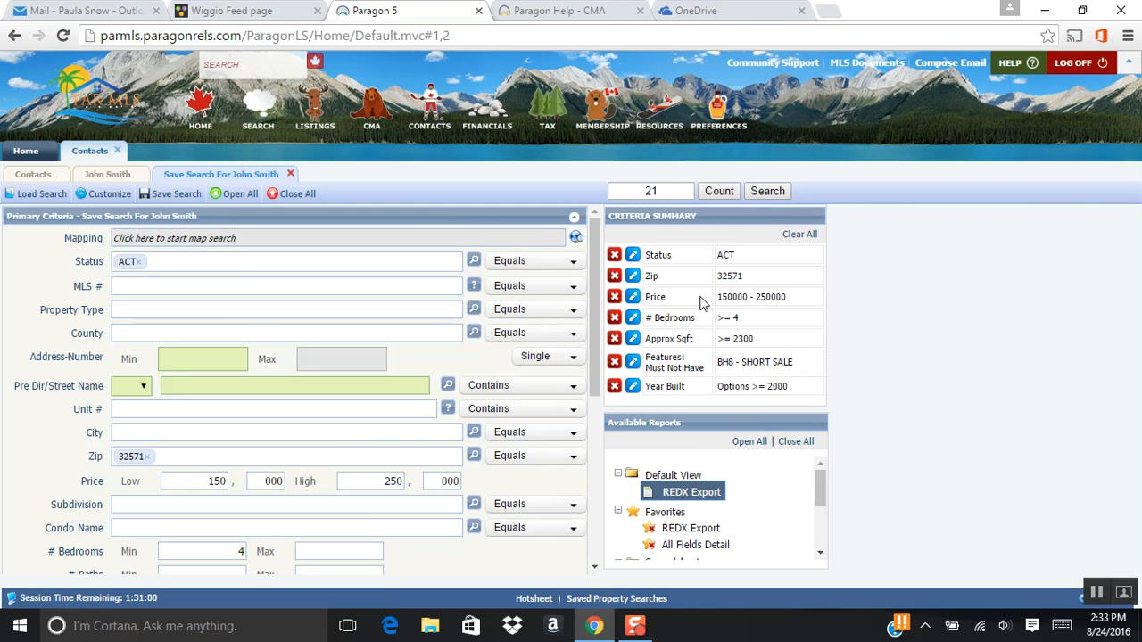
pyautogui.click(767, 192)
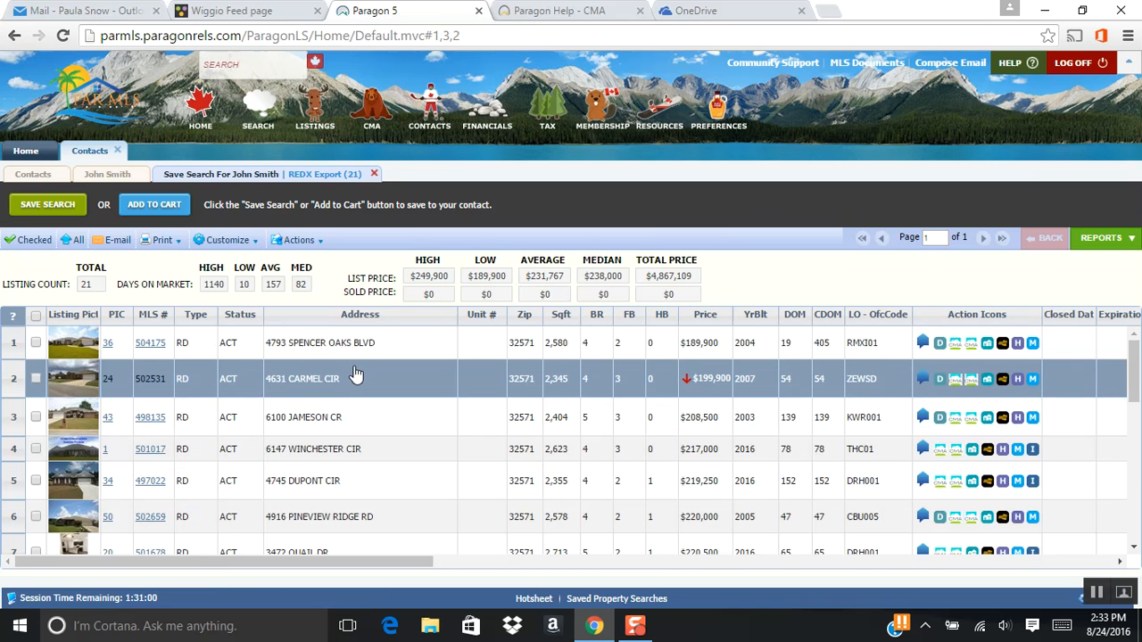
pyautogui.scroll(-1, 355, 373)
pyautogui.scroll(-5, 355, 373)
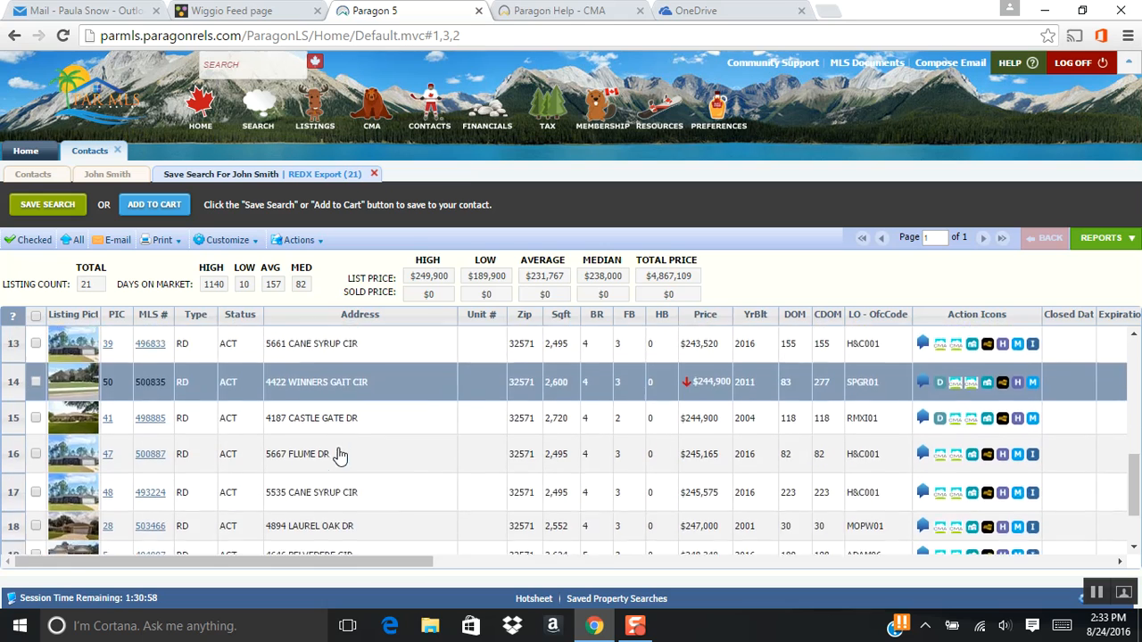
pyautogui.scroll(6, 344, 471)
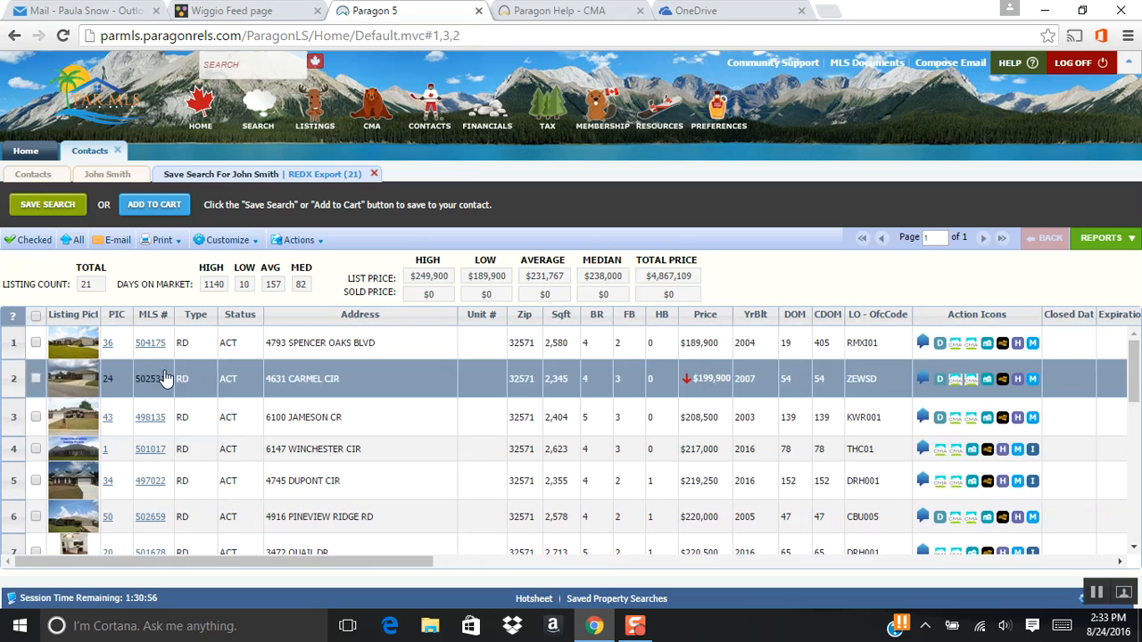
# - Open the first listing, 504175, and look through its property photos
pyautogui.click(150, 348)
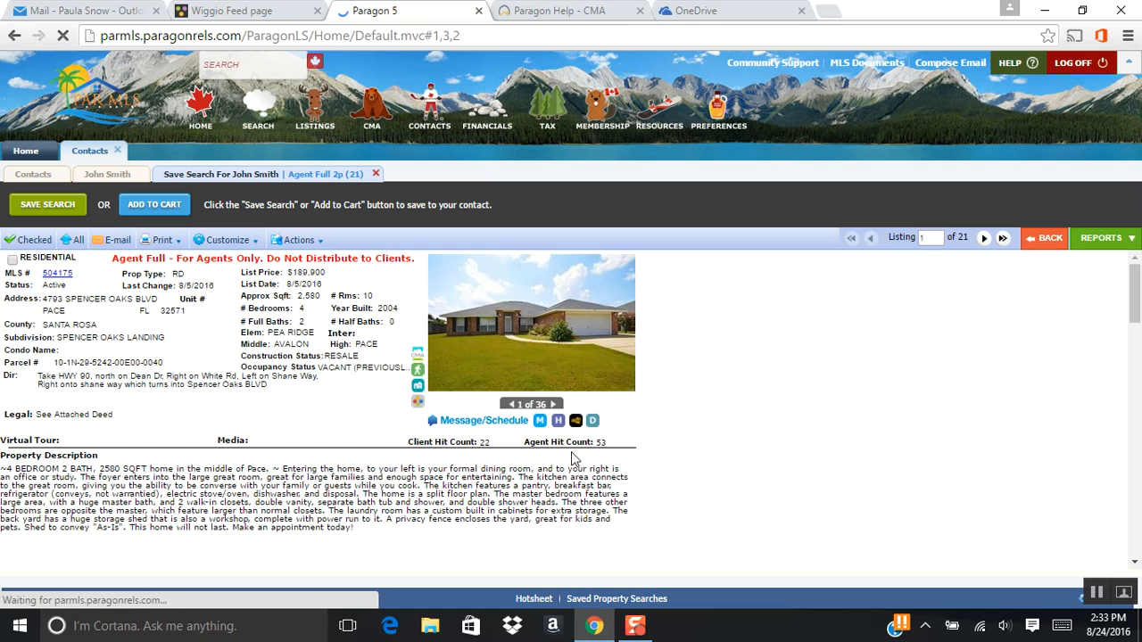
pyautogui.click(541, 335)
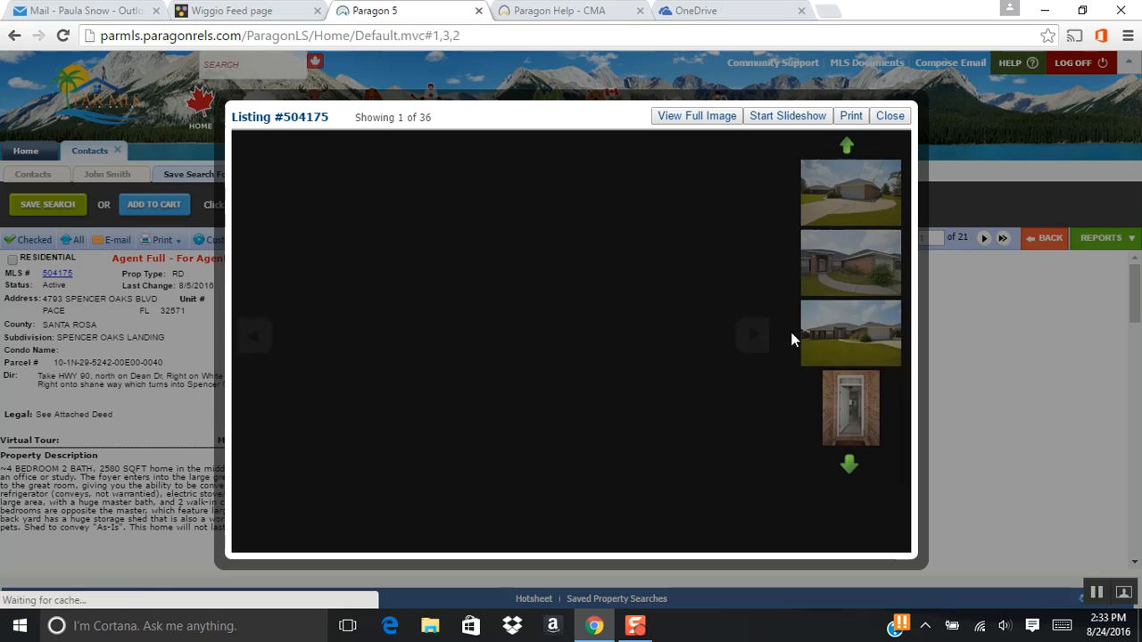
pyautogui.click(754, 336)
pyautogui.click(754, 337)
pyautogui.click(755, 338)
pyautogui.click(754, 340)
pyautogui.click(754, 340)
pyautogui.click(755, 340)
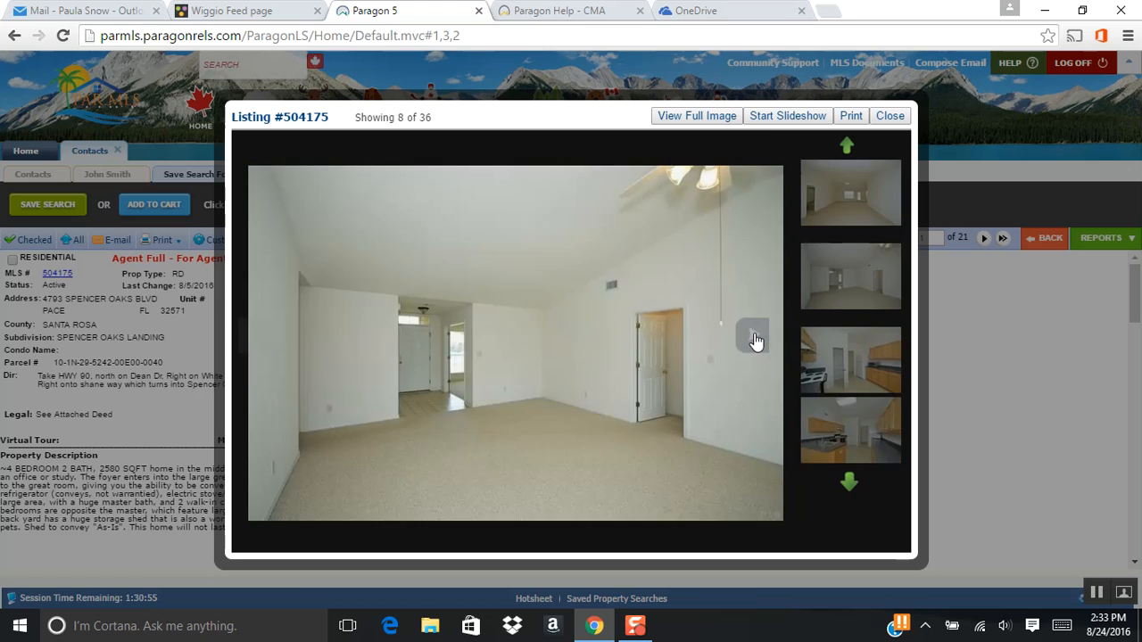
pyautogui.click(755, 341)
pyautogui.click(756, 340)
pyautogui.click(901, 117)
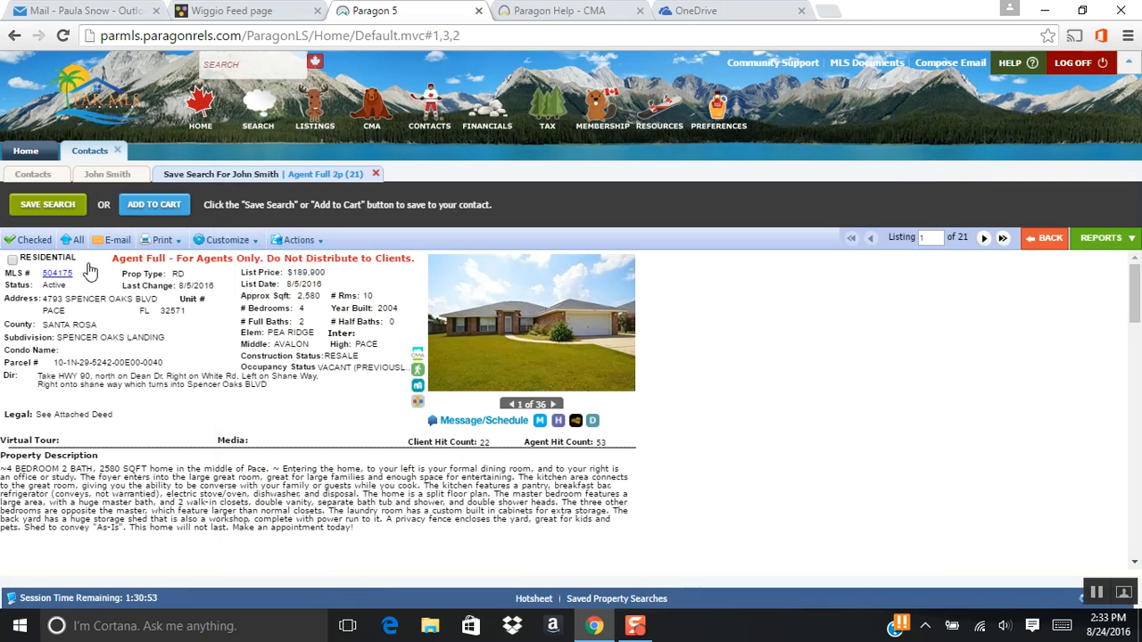
# - Page through the listing details, check listings 504175, 502531 and 497022, and return to the results list
pyautogui.click(13, 260)
pyautogui.click(984, 240)
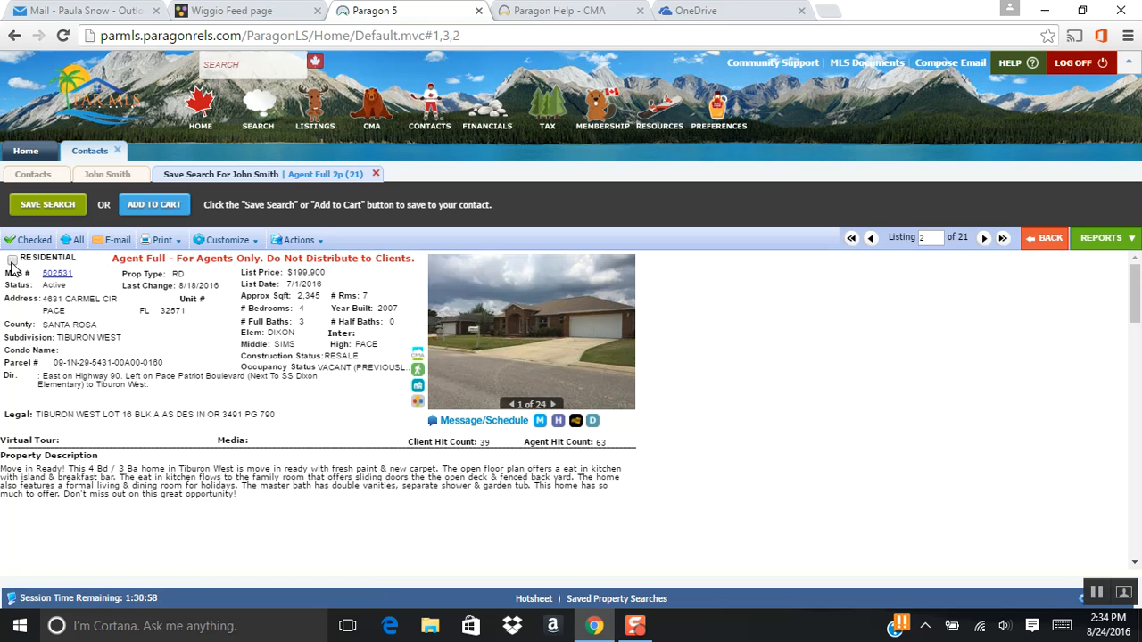
pyautogui.click(984, 238)
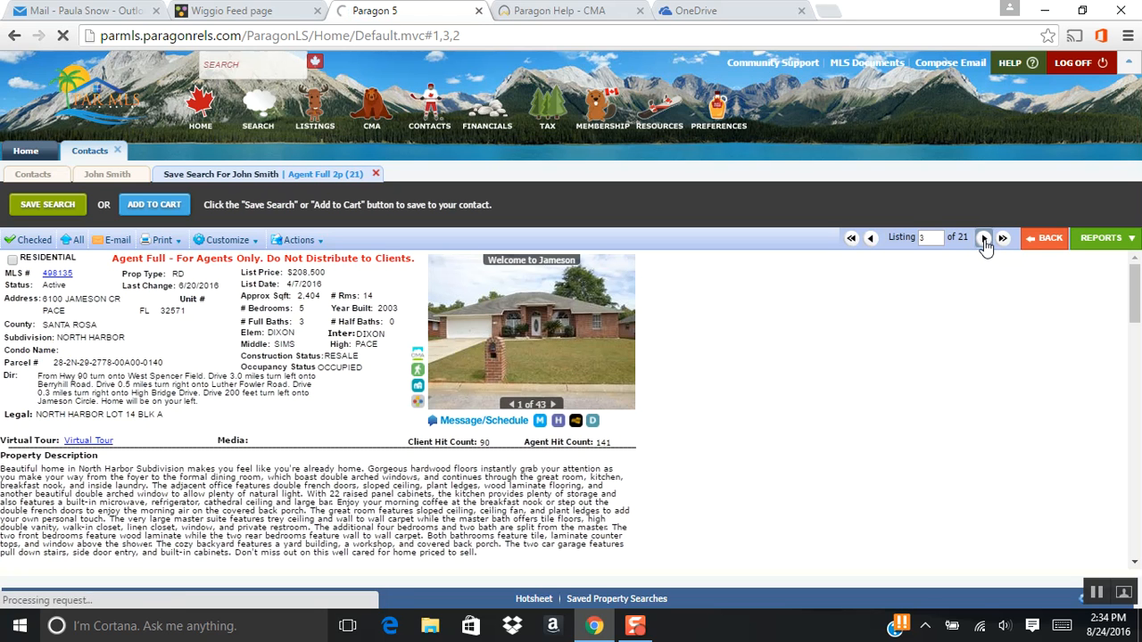
pyautogui.click(984, 238)
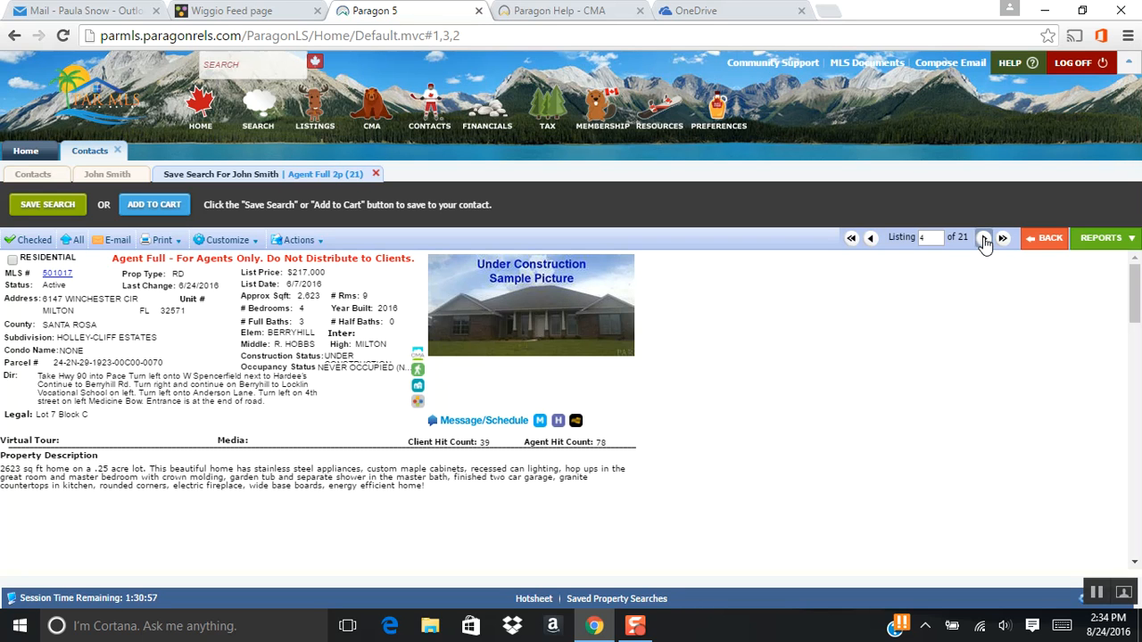
pyautogui.click(984, 238)
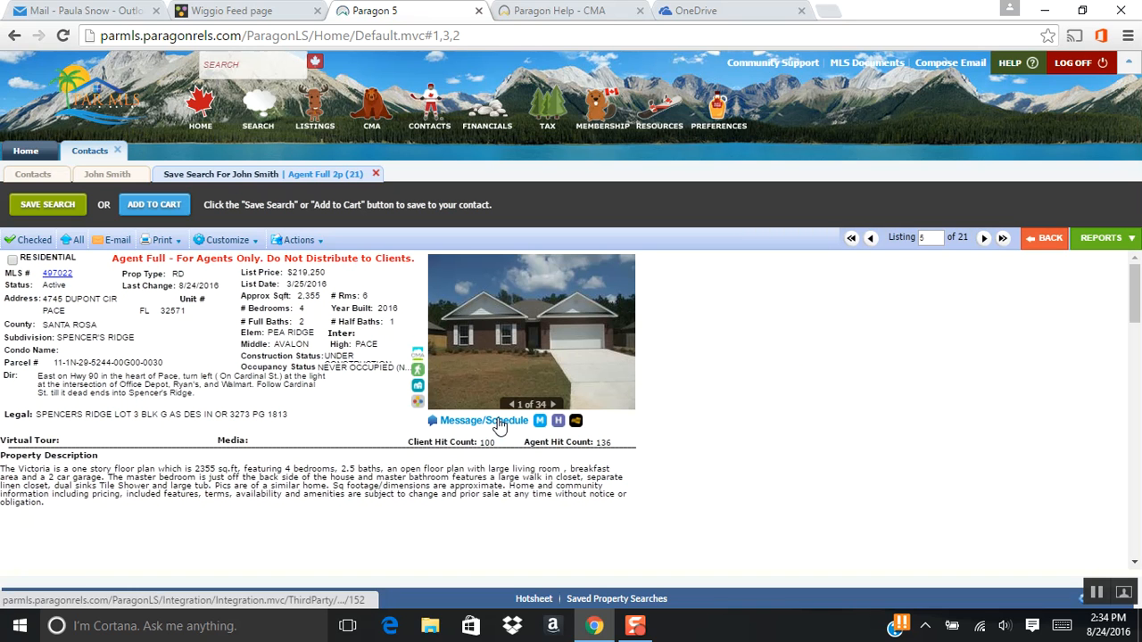
pyautogui.click(12, 260)
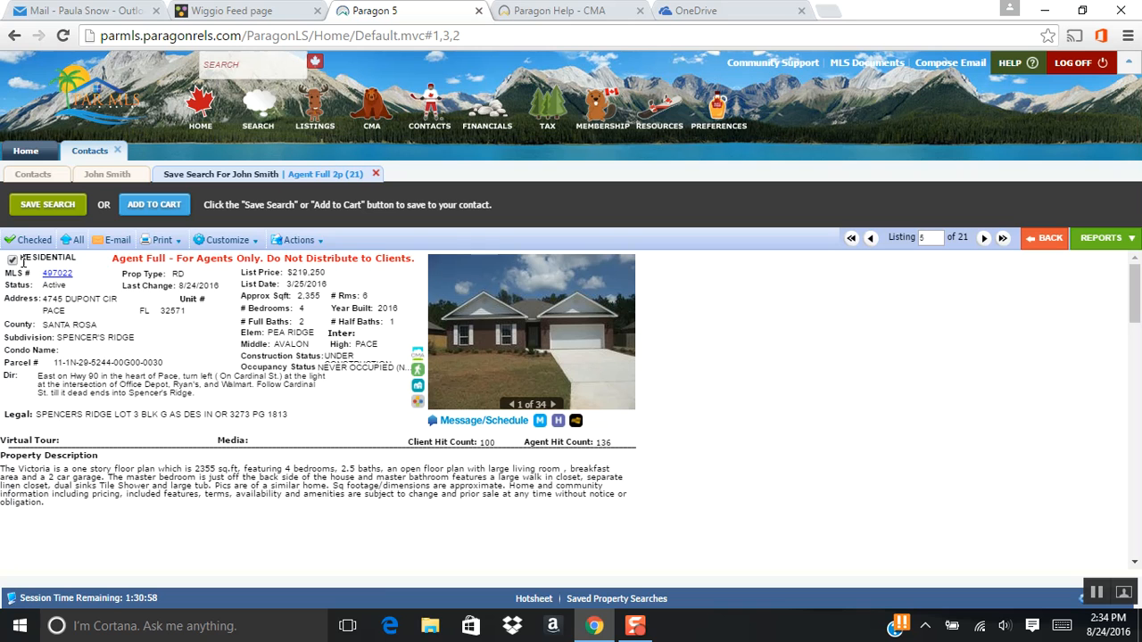
pyautogui.click(984, 238)
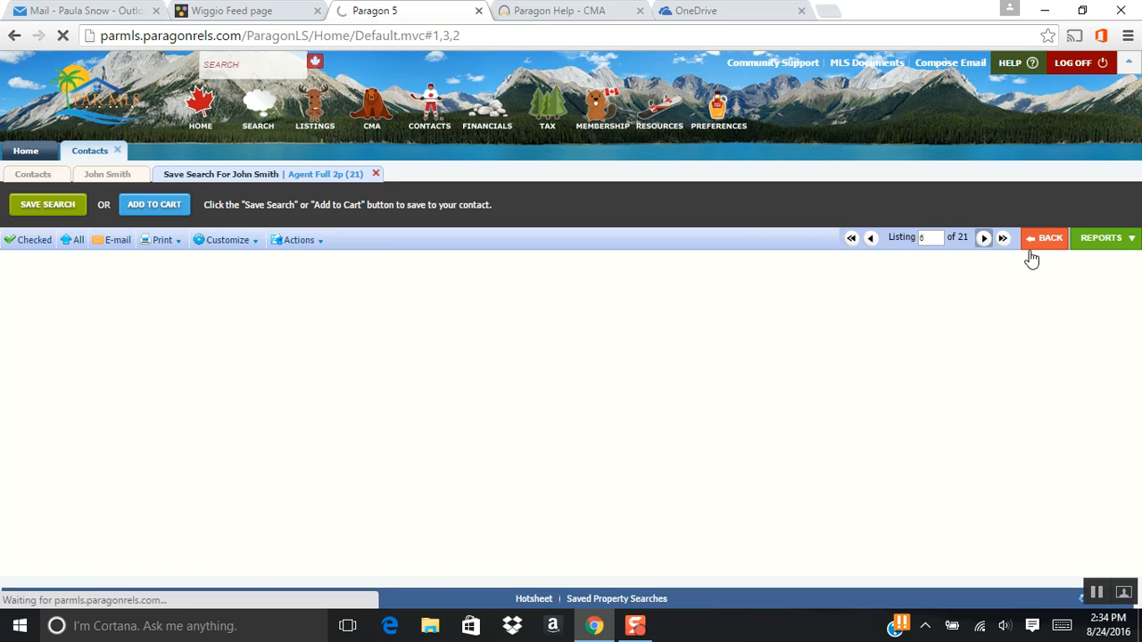
pyautogui.click(1040, 241)
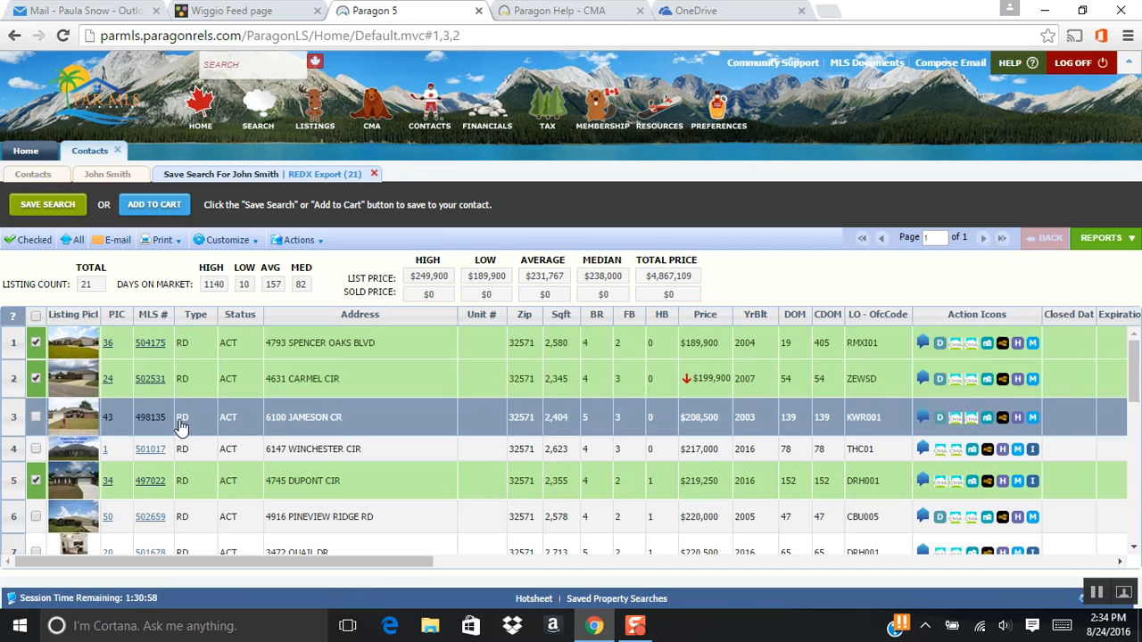
# - Select all listings in the search results, excluding 504175, 502531, 501017 and 502659
pyautogui.scroll(-3, 264, 464)
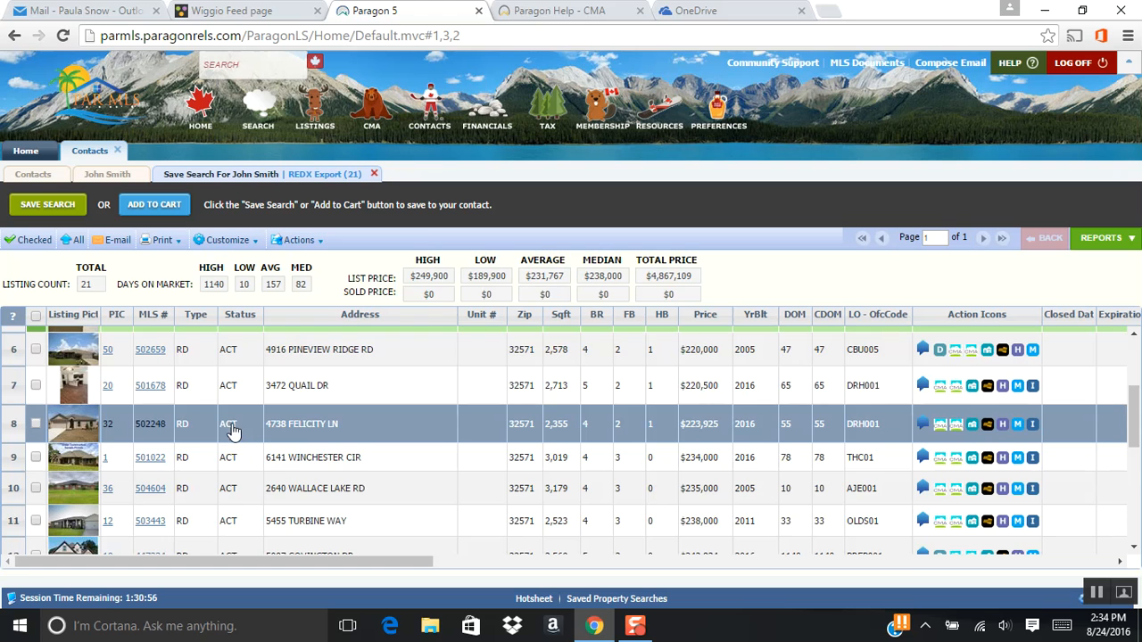
pyautogui.scroll(-3, 228, 432)
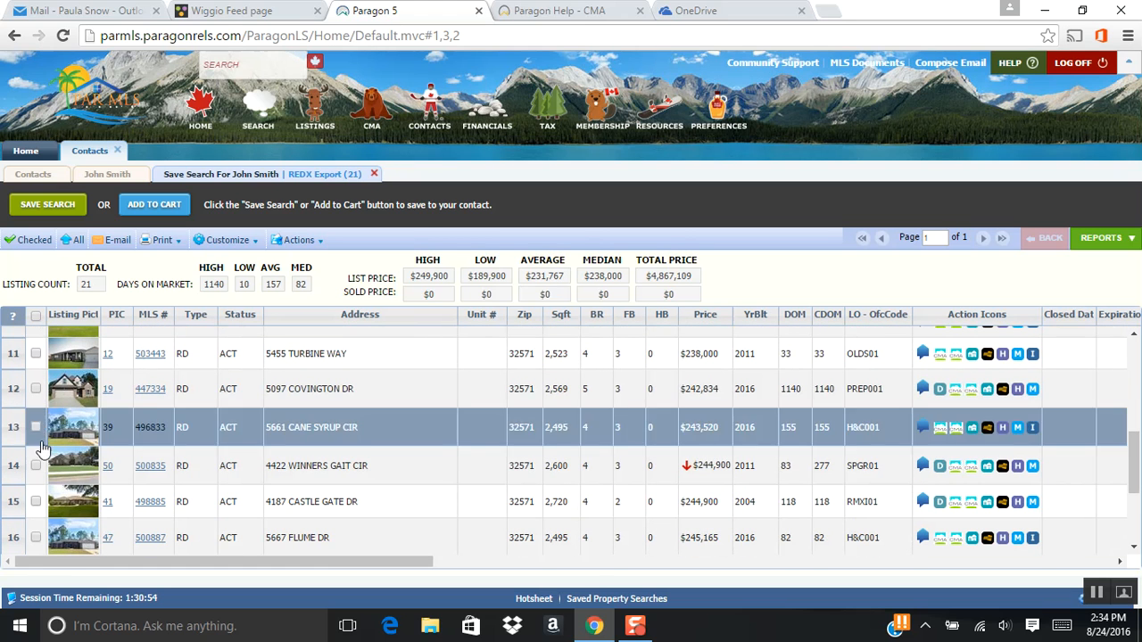
pyautogui.scroll(3, 192, 420)
pyautogui.scroll(5, 192, 420)
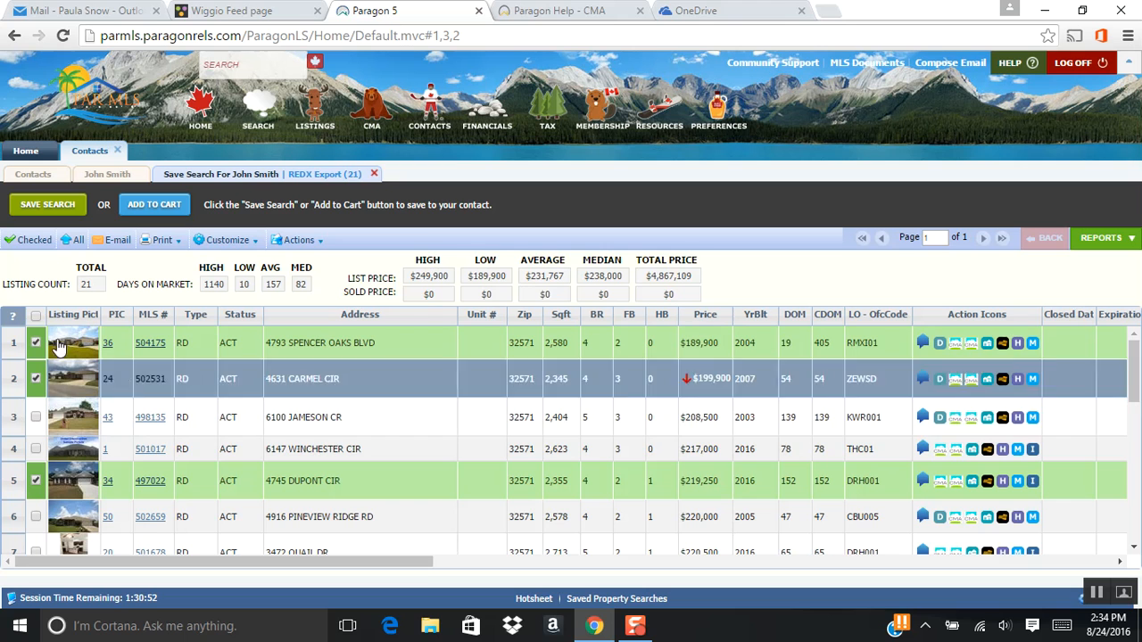
pyautogui.click(36, 318)
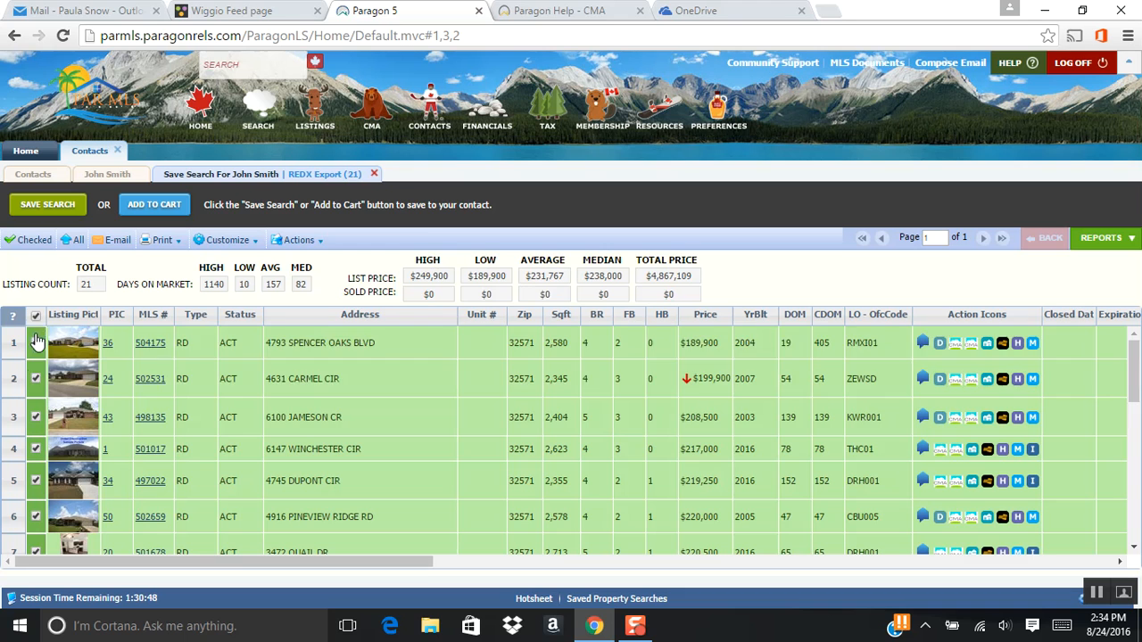
pyautogui.click(36, 379)
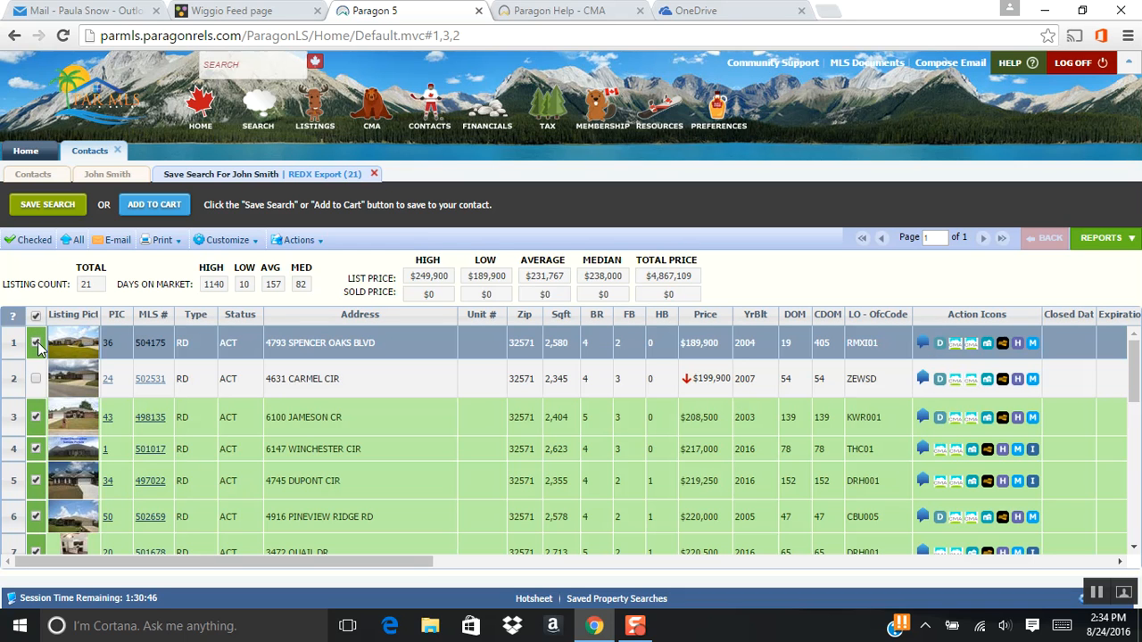
pyautogui.click(35, 344)
pyautogui.click(36, 448)
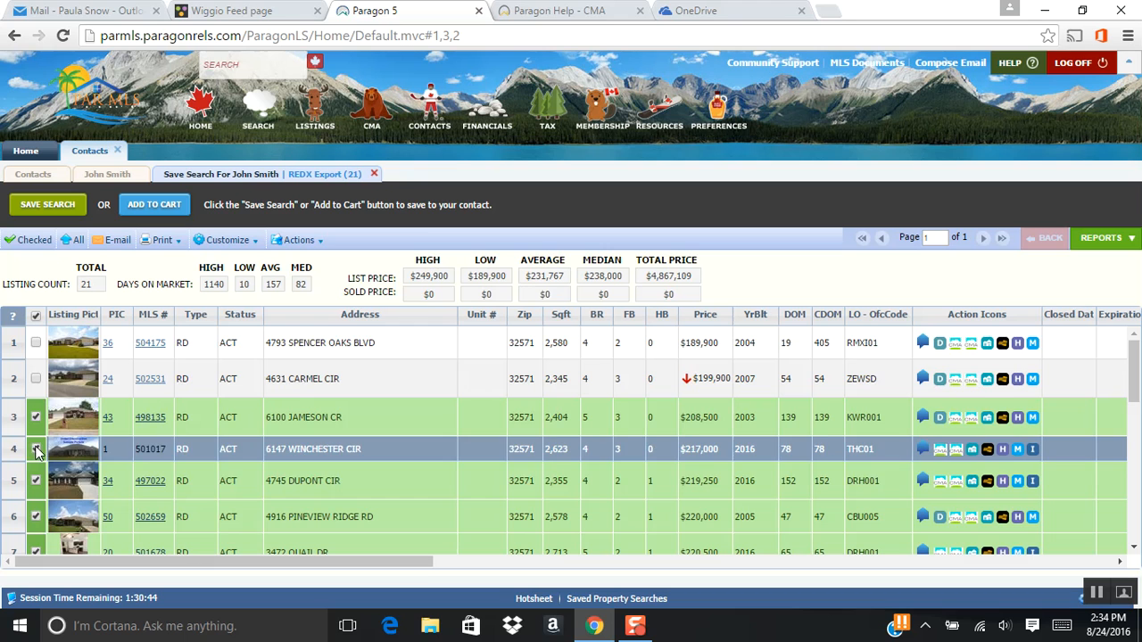
pyautogui.click(36, 517)
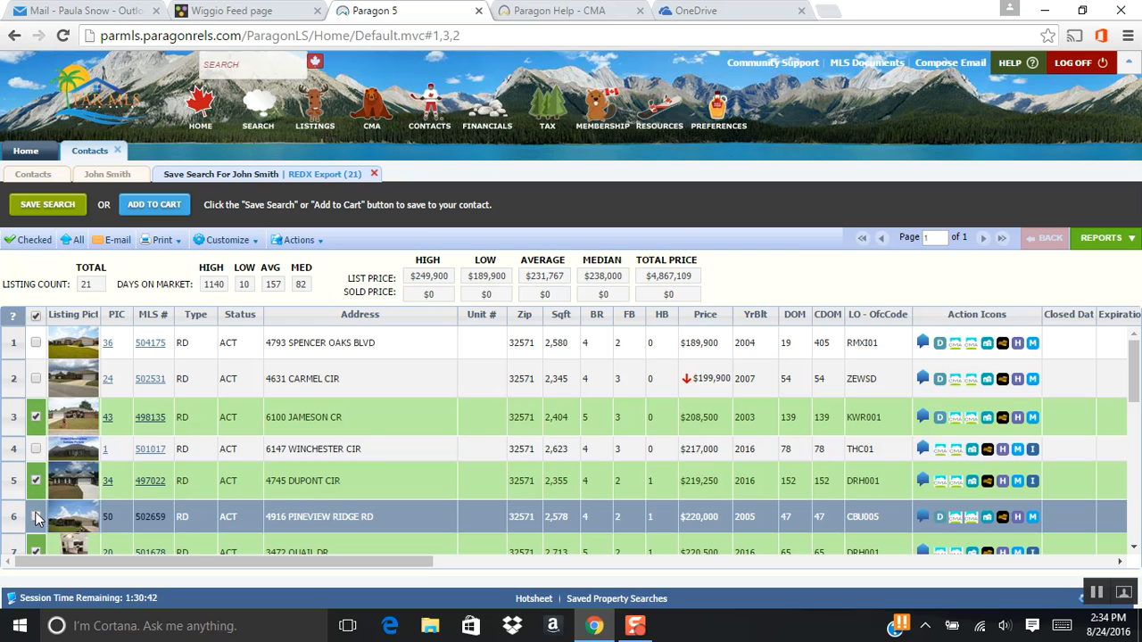
# - Start a hyperlink e-mail of the selected listings with the MLS Client View report, and address it to the contact
pyautogui.click(114, 242)
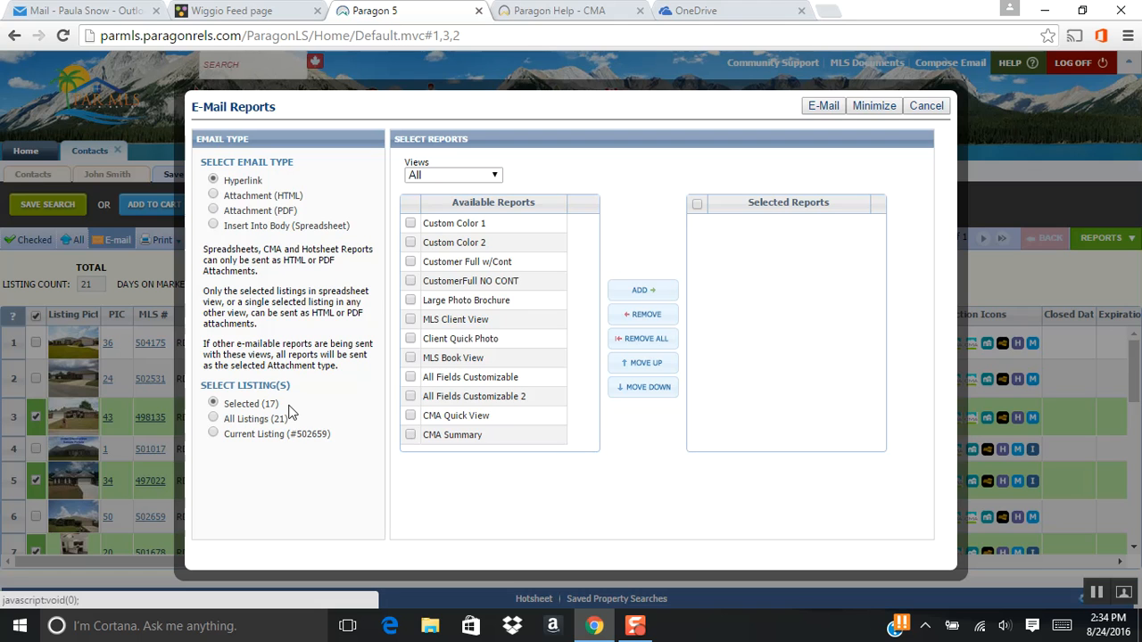
pyautogui.click(409, 319)
pyautogui.click(648, 294)
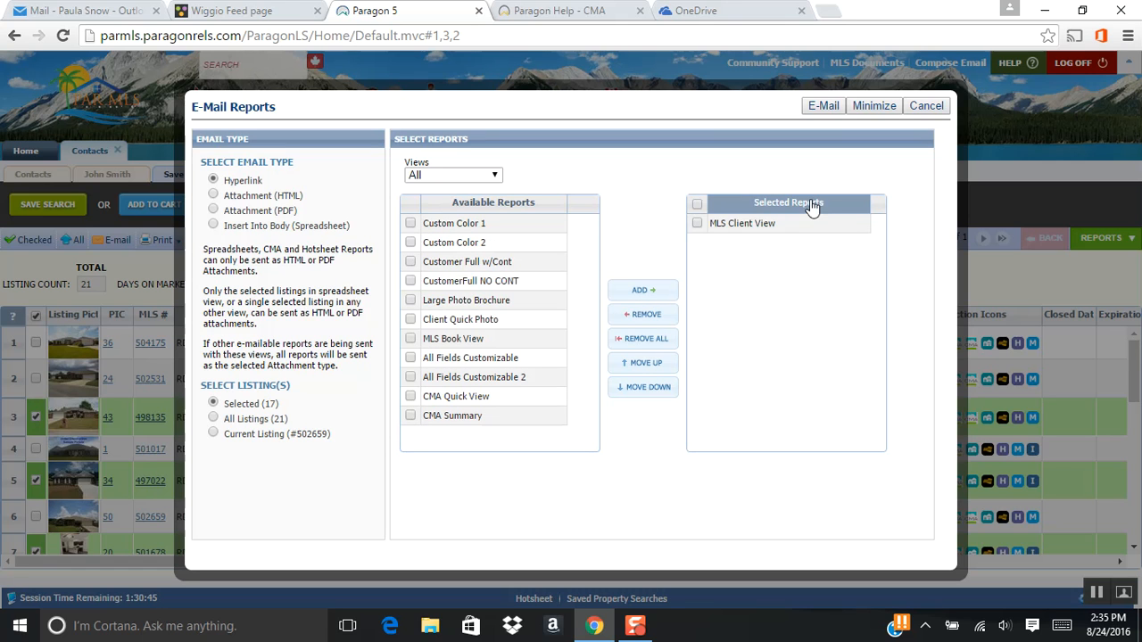
pyautogui.click(819, 110)
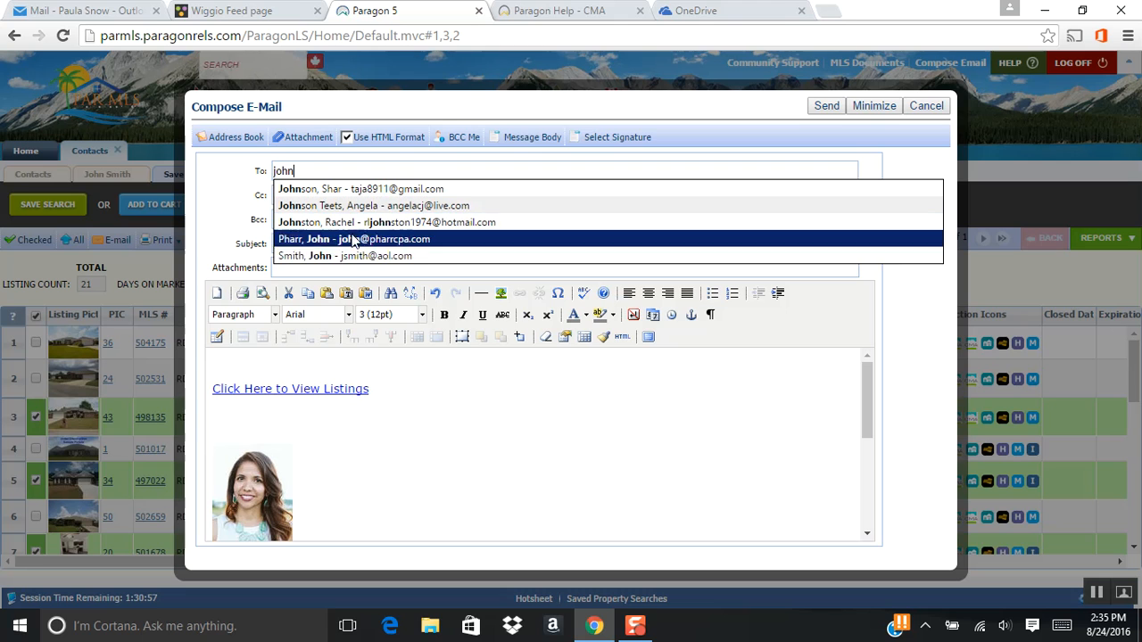
pyautogui.click(348, 257)
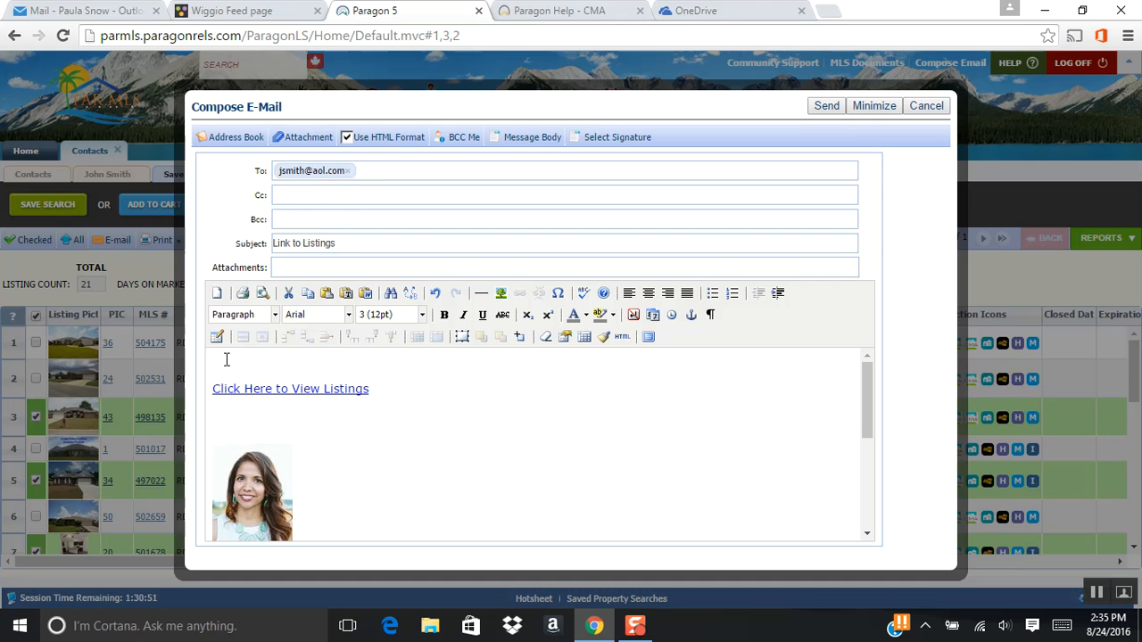
# - Begin the message with a greeting to the contact by first name and the line "It was really nice speaking with you today."
pyautogui.write('Hi JOhn')
pyautogui.press('BackSpace')
pyautogui.press('BackSpace')
pyautogui.write('hn,')
pyautogui.press('Return')
pyautogui.write('It was reall')
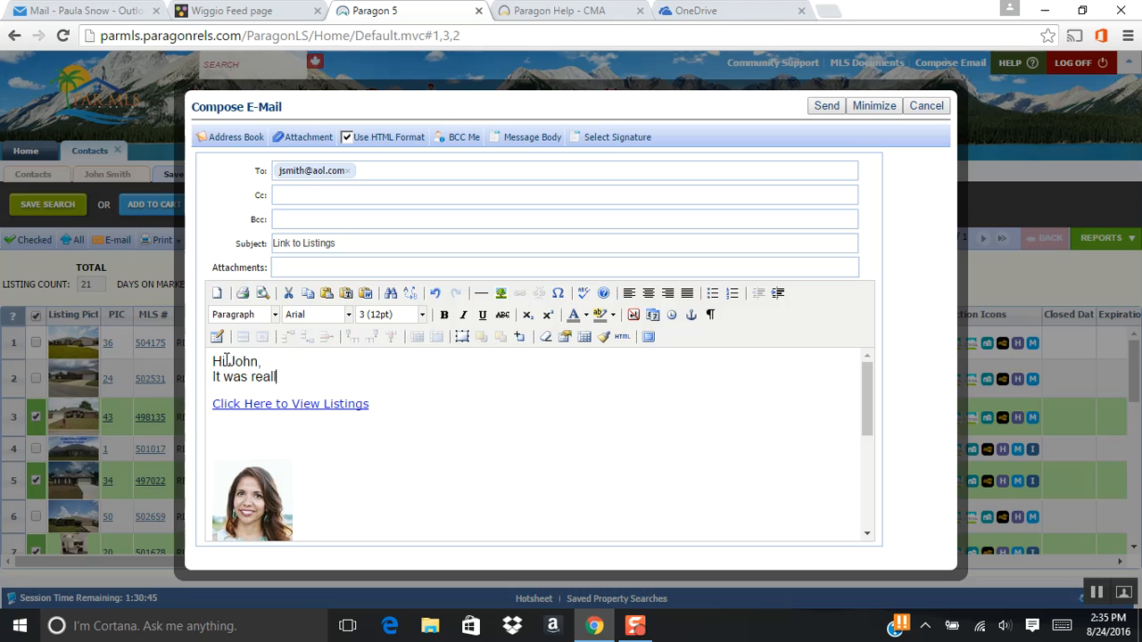
pyautogui.write('y nice speaking with you today.')
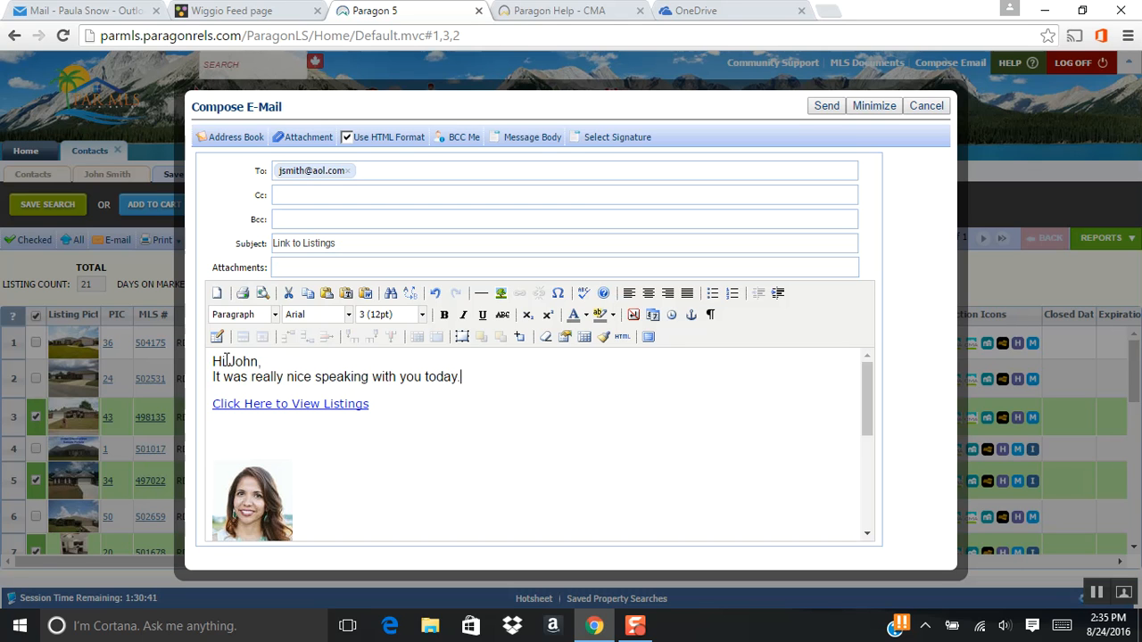
# - Continue with "I look forward to working with you." and ask the contact to look through these homes and say if they want viewings this week
pyautogui.press('Return')
pyautogui.write('I look forward to working with you.')
pyautogui.press('Return')
pyautogui.write('PLease have a look through these homes and let me know if ')
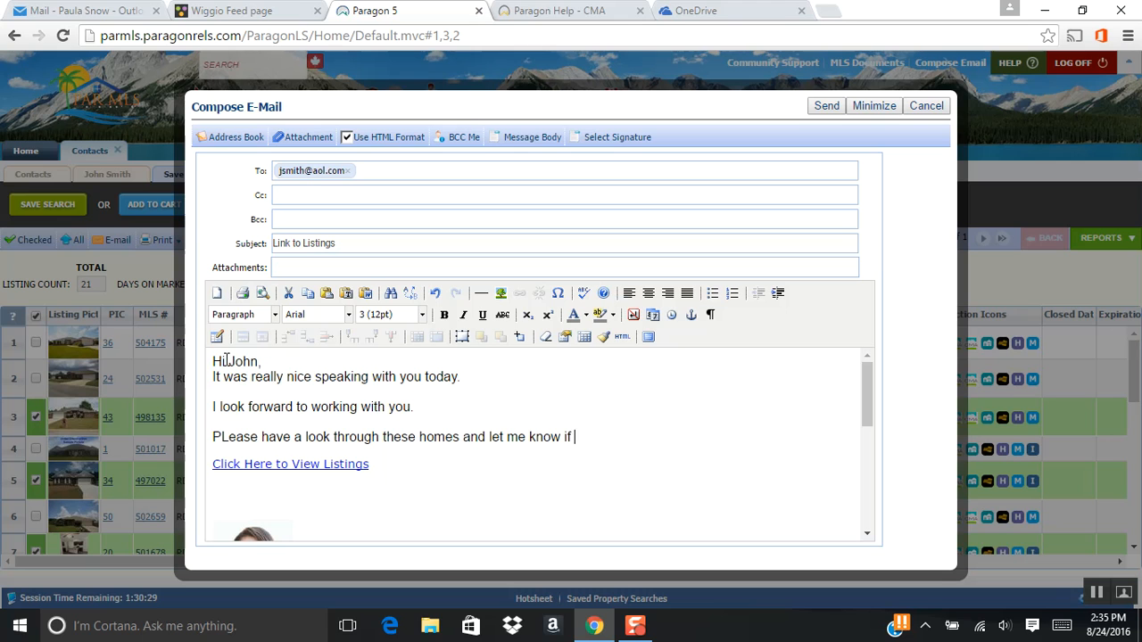
pyautogui.write('you would like to see any o')
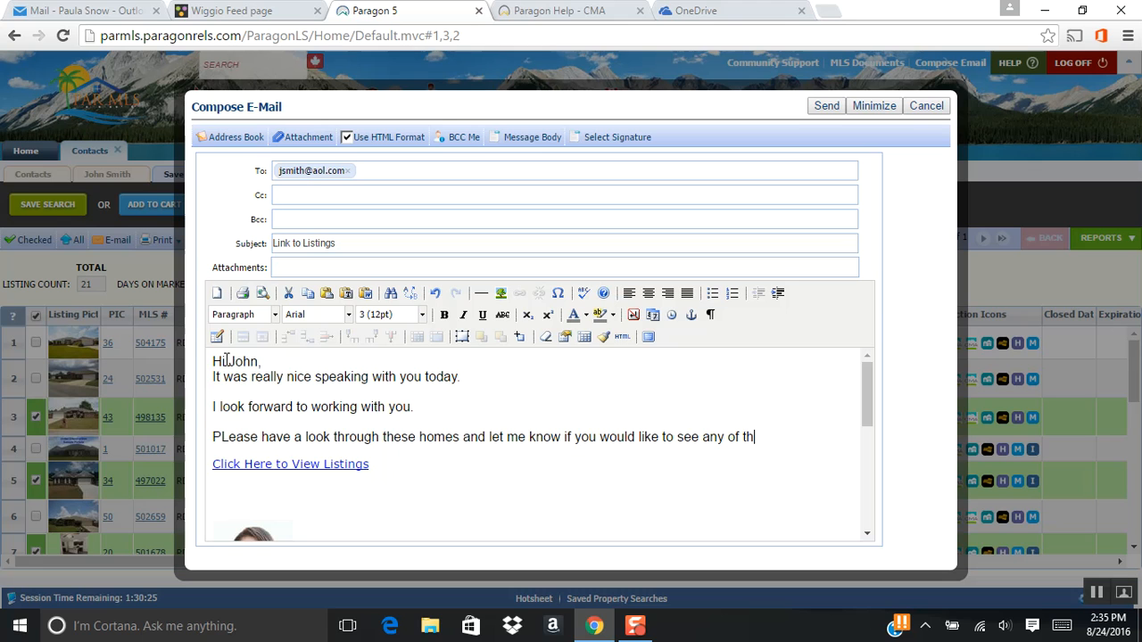
pyautogui.press('Return')
pyautogui.write('this week,')
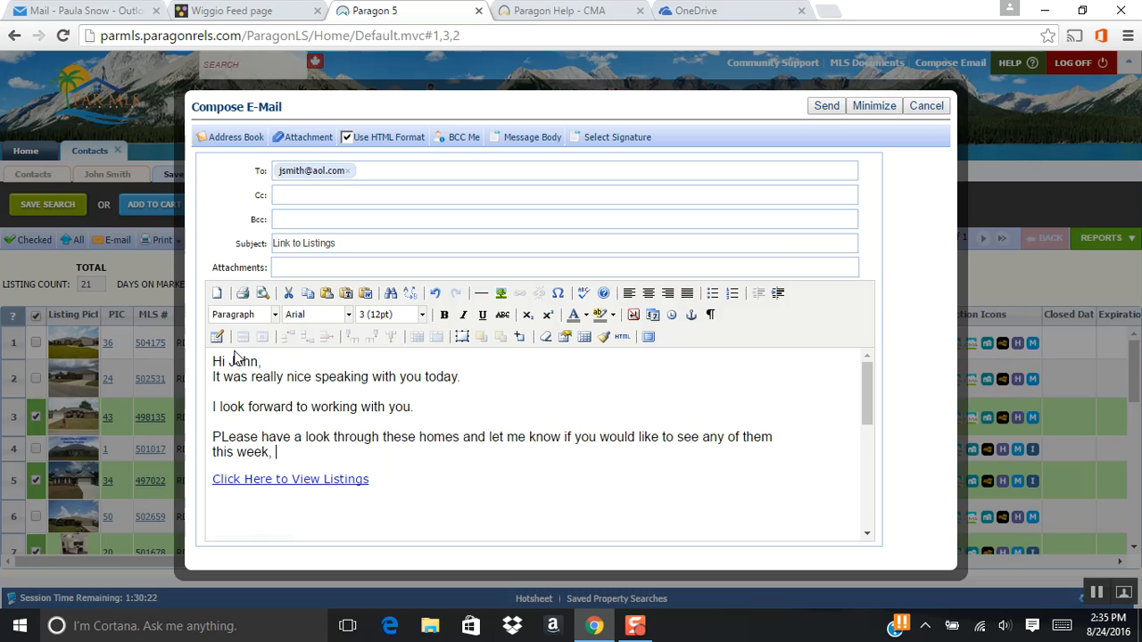
# - Check the signature block below the message, discard the e-mail unsent, and look over the selected listings
pyautogui.scroll(-5, 364, 430)
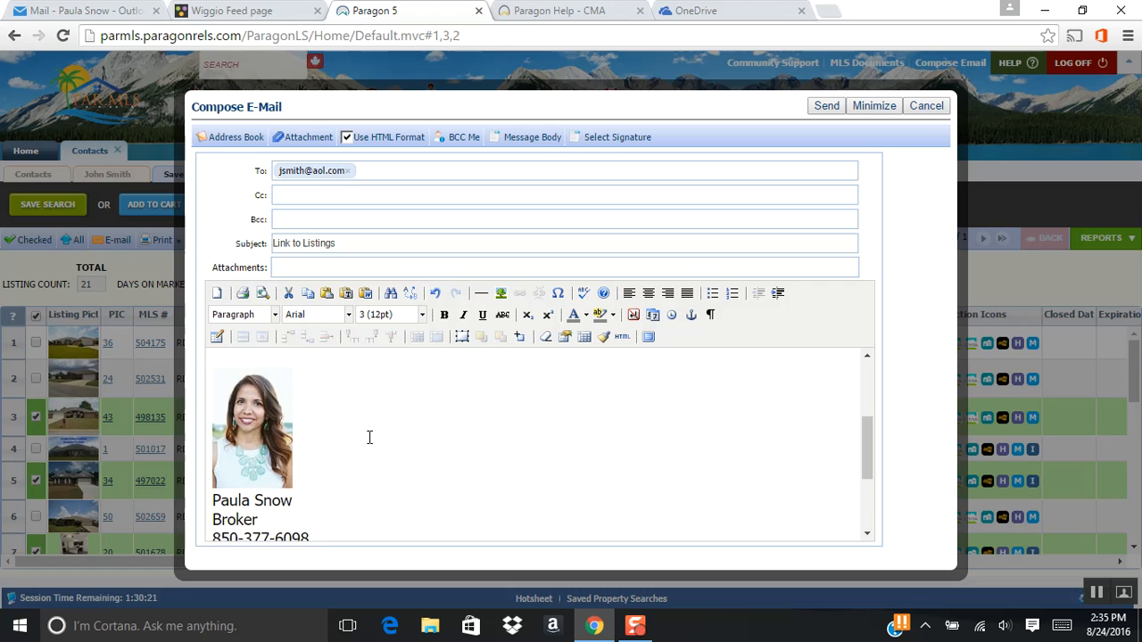
pyautogui.scroll(5, 539, 401)
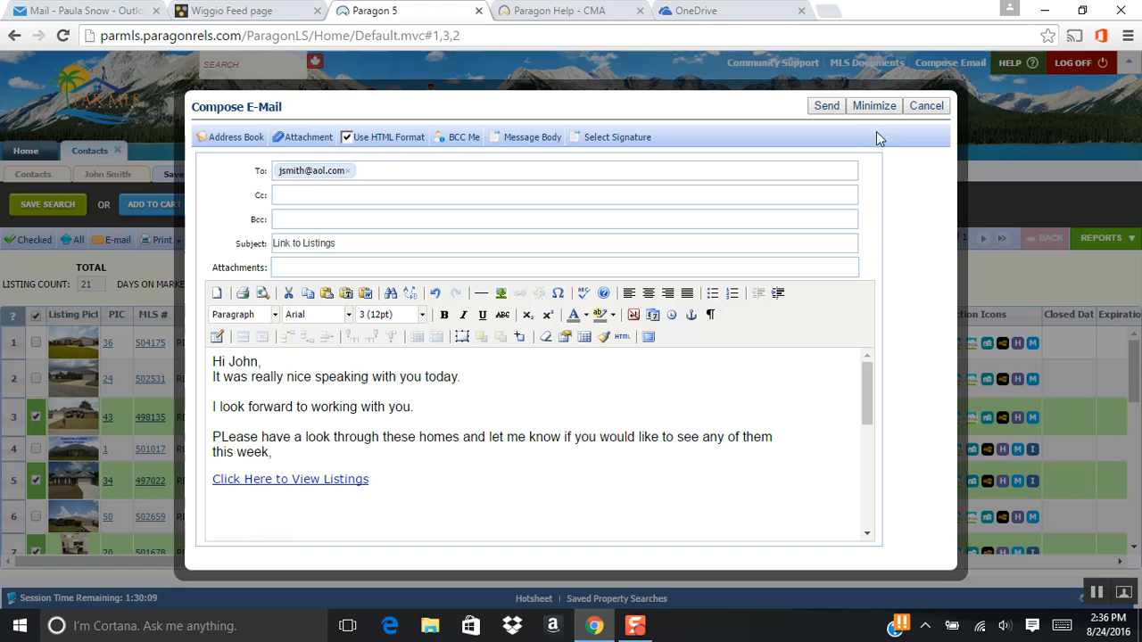
pyautogui.click(926, 106)
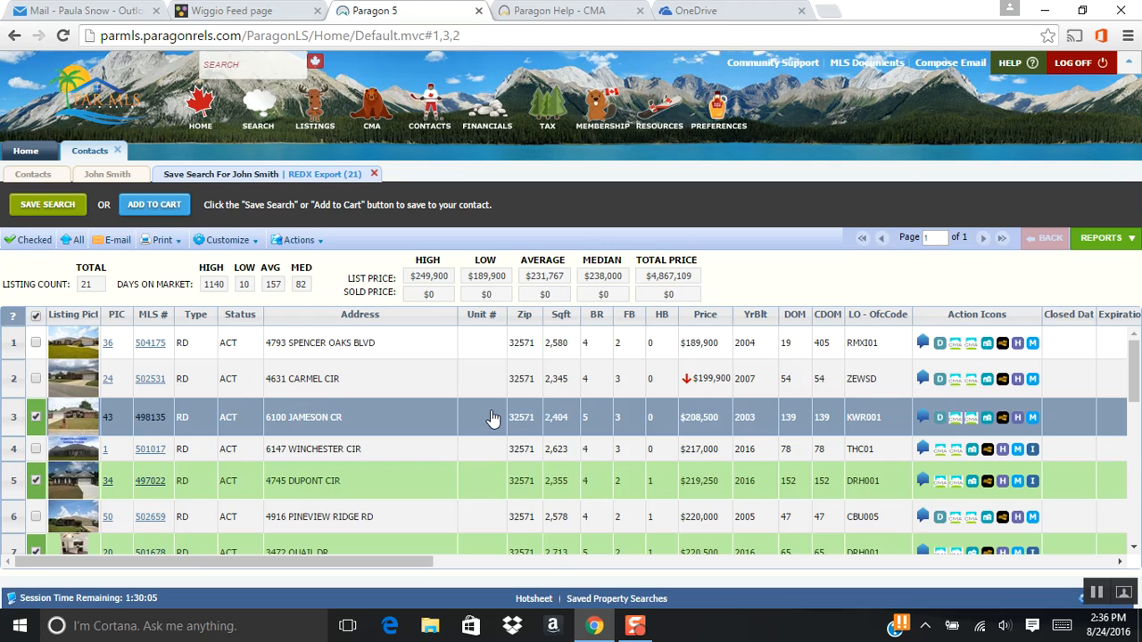
pyautogui.scroll(-6, 491, 418)
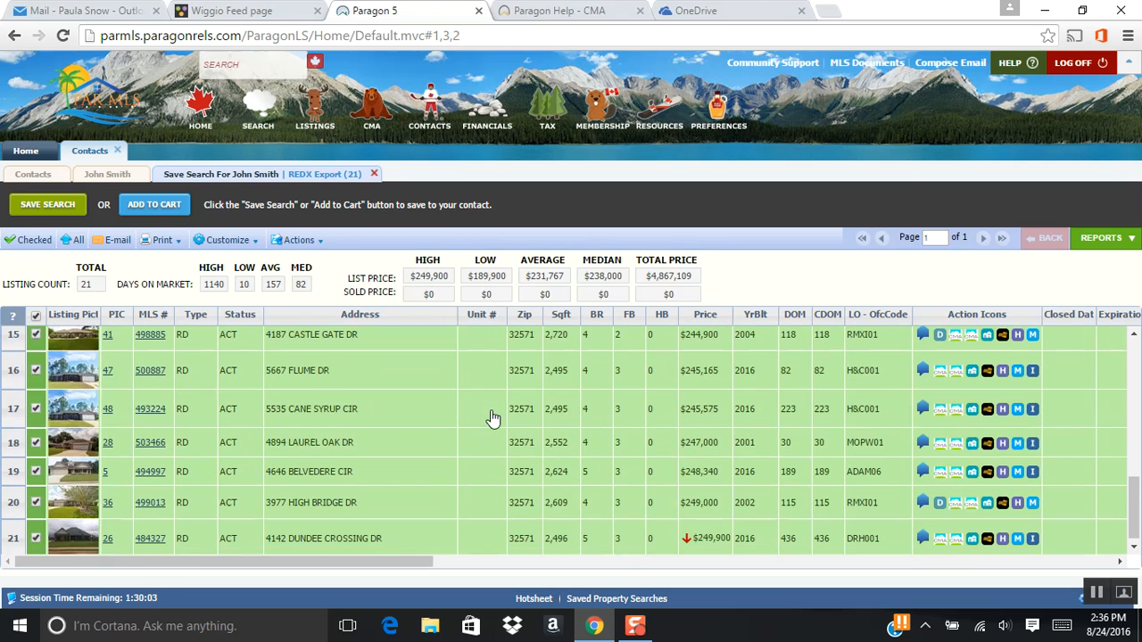
pyautogui.scroll(6, 460, 437)
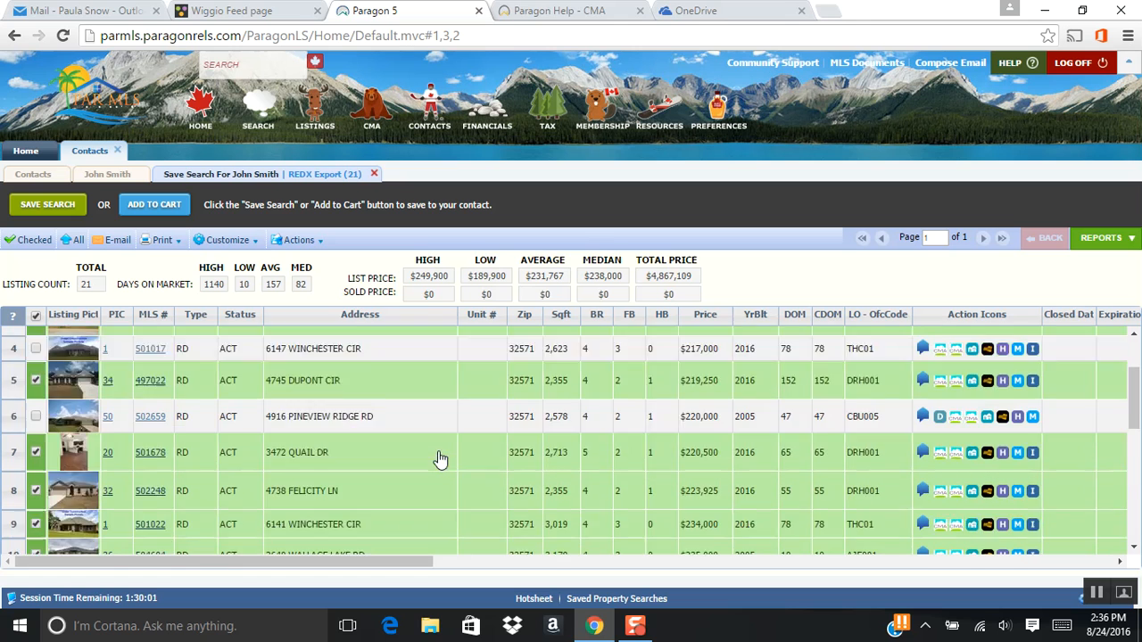